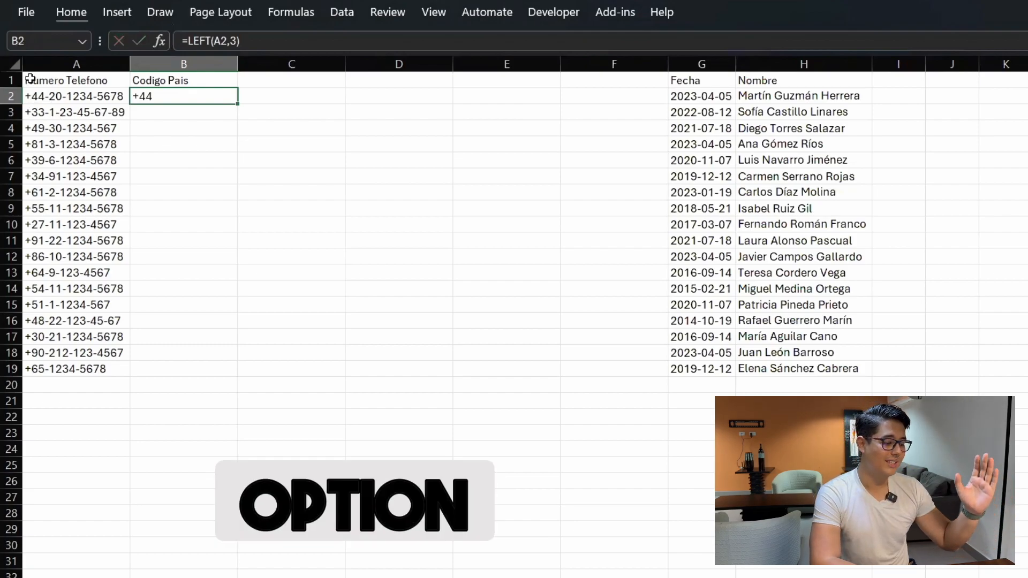
Step: Copy the =LEFT(A2,3) country-code formula from B2
{"action": "key", "text": "ctrl+c"}
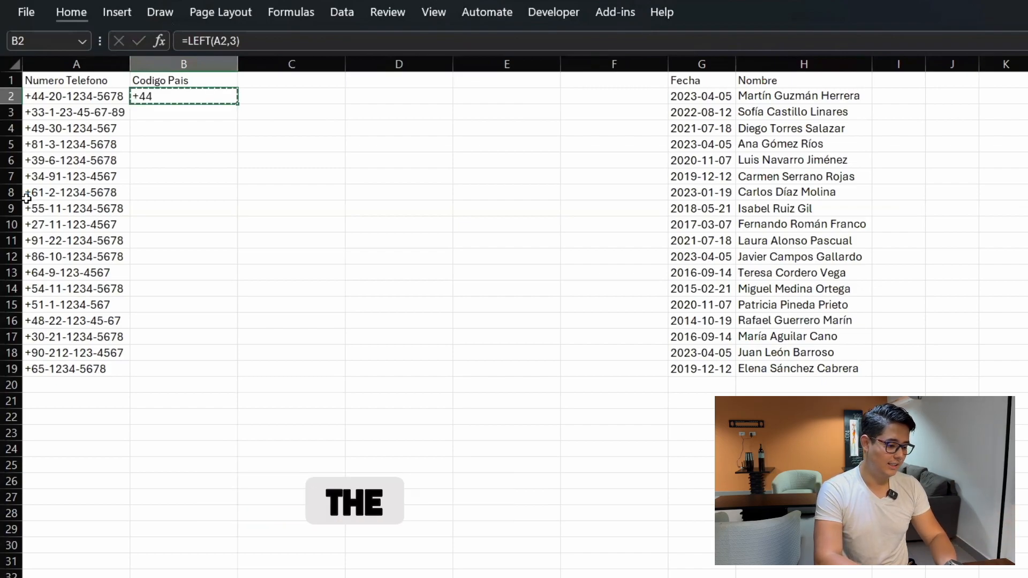
Step: Paste the country-code formula into B2:B19 so each phone shows its code, +44 through +65
{"action": "key", "text": "Left"}
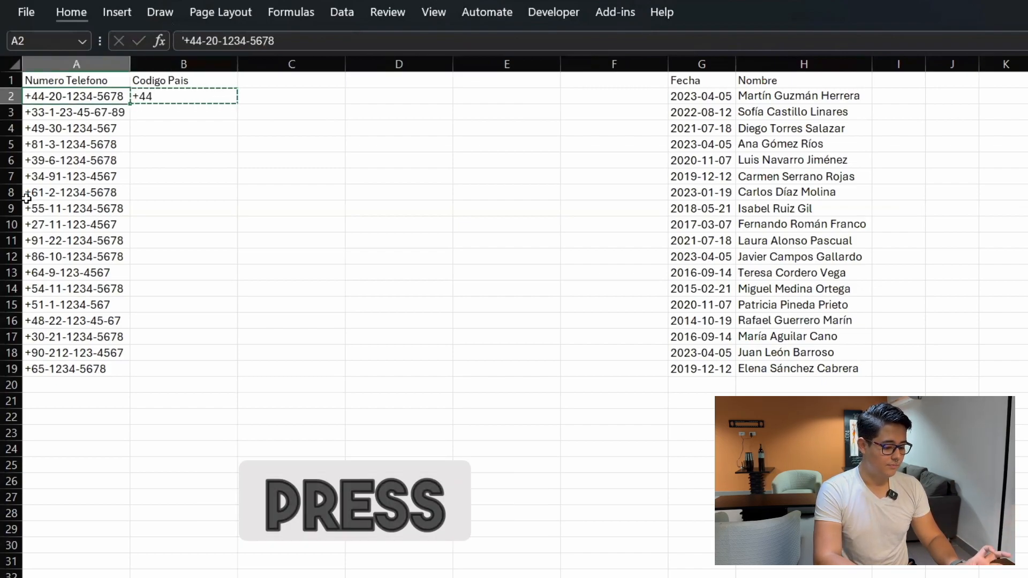
{"action": "key", "text": "ctrl+Down"}
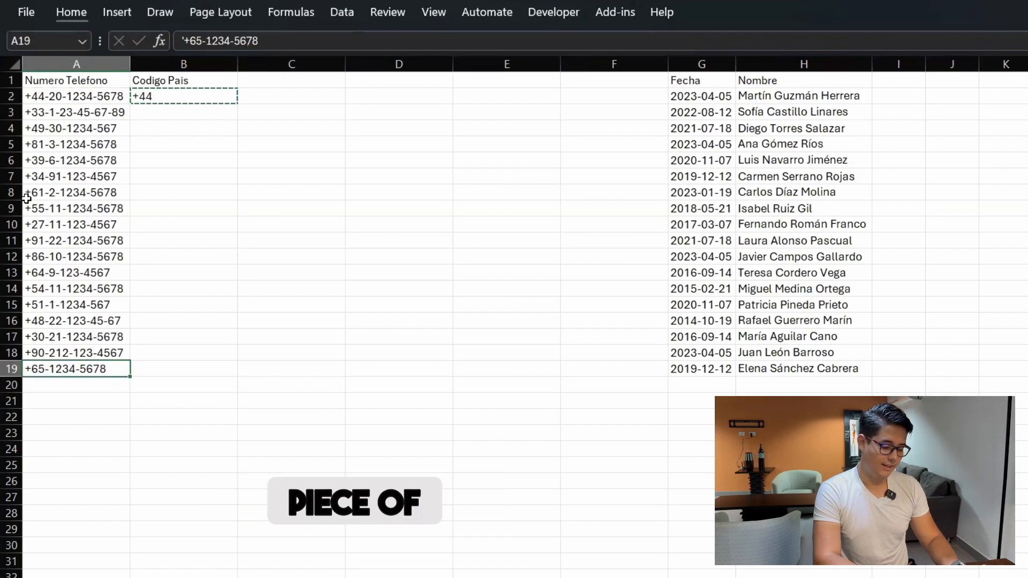
{"action": "key", "text": "Right"}
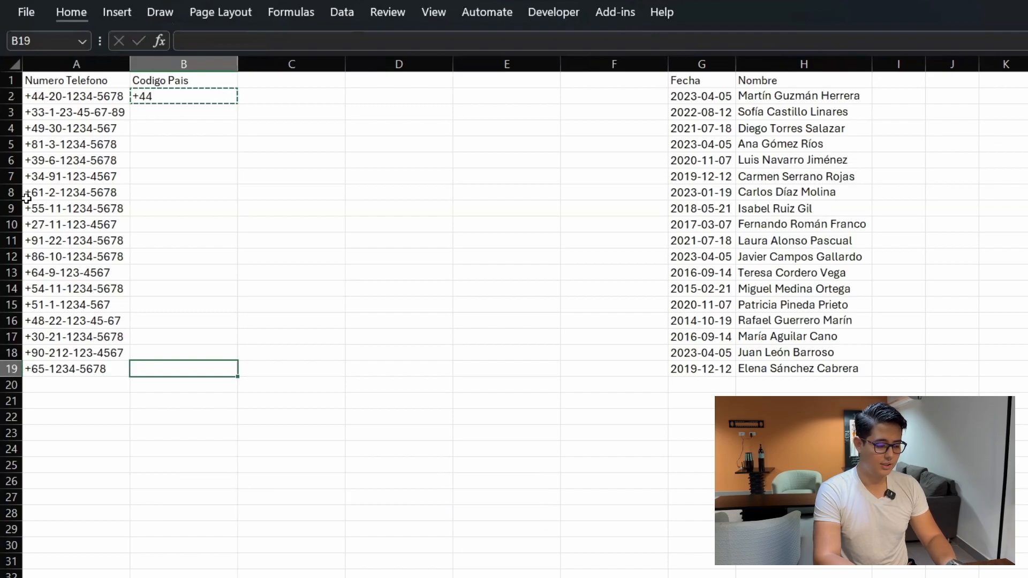
{"action": "key", "text": "ctrl+shift+Up"}
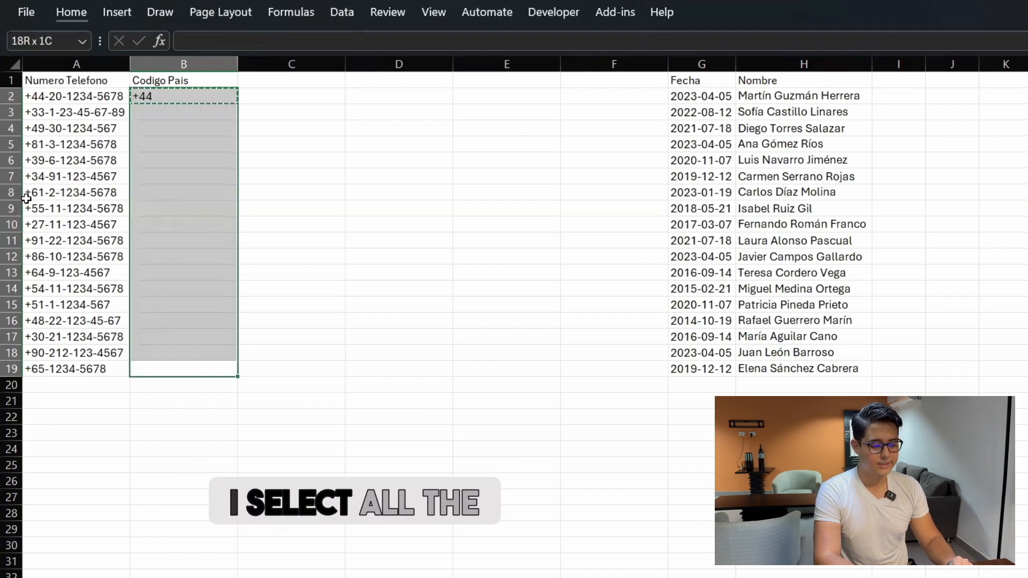
{"action": "key", "text": "ctrl+v"}
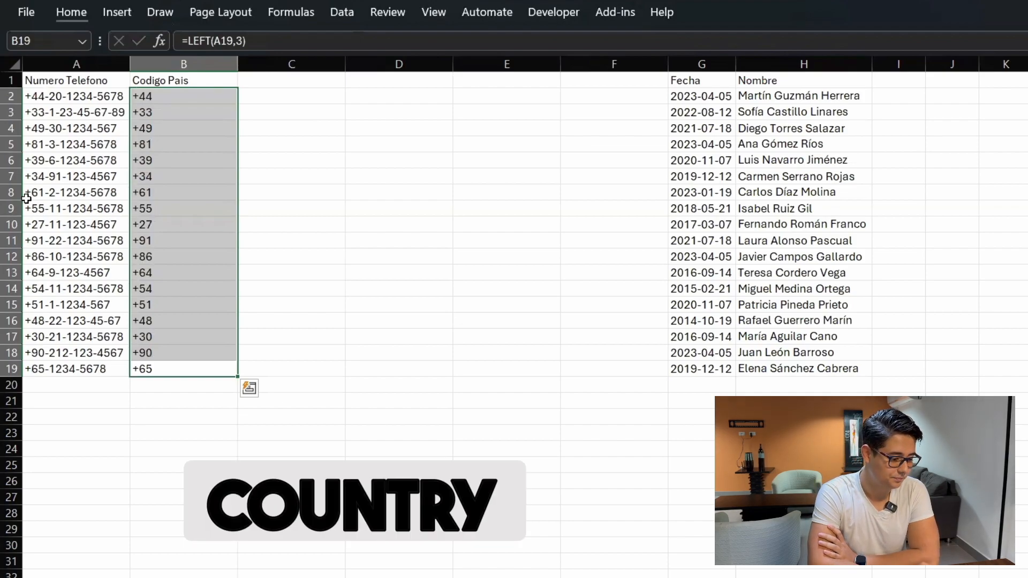
{"action": "key", "text": "Right"}
{"action": "key", "text": "Right"}
{"action": "key", "text": "ctrl+space"}
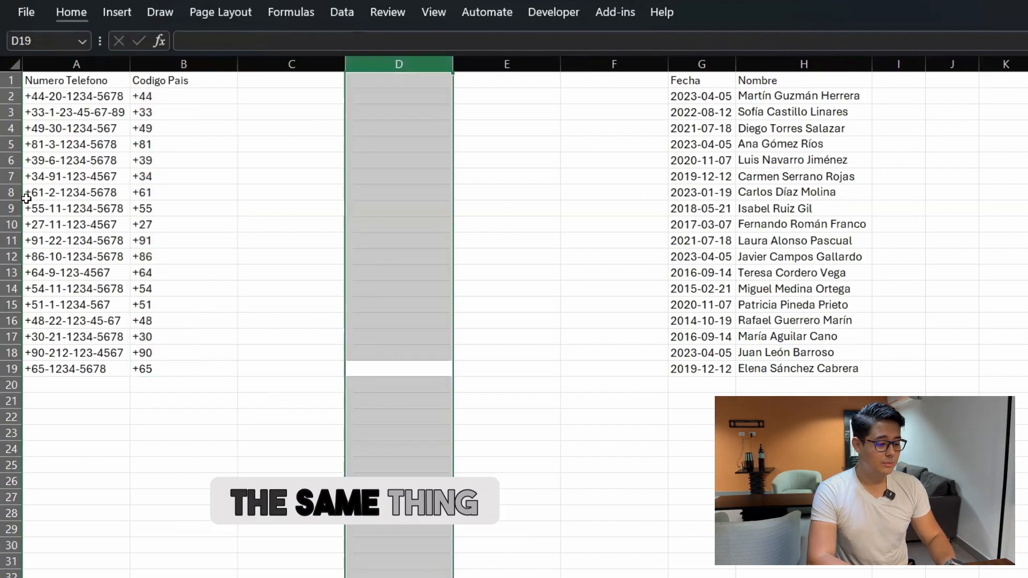
Step: Delete empty columns so Fecha sits in column D, and insert blank columns before Nombre
{"action": "key", "text": "ctrl+minus"}
{"action": "key", "text": "ctrl+minus"}
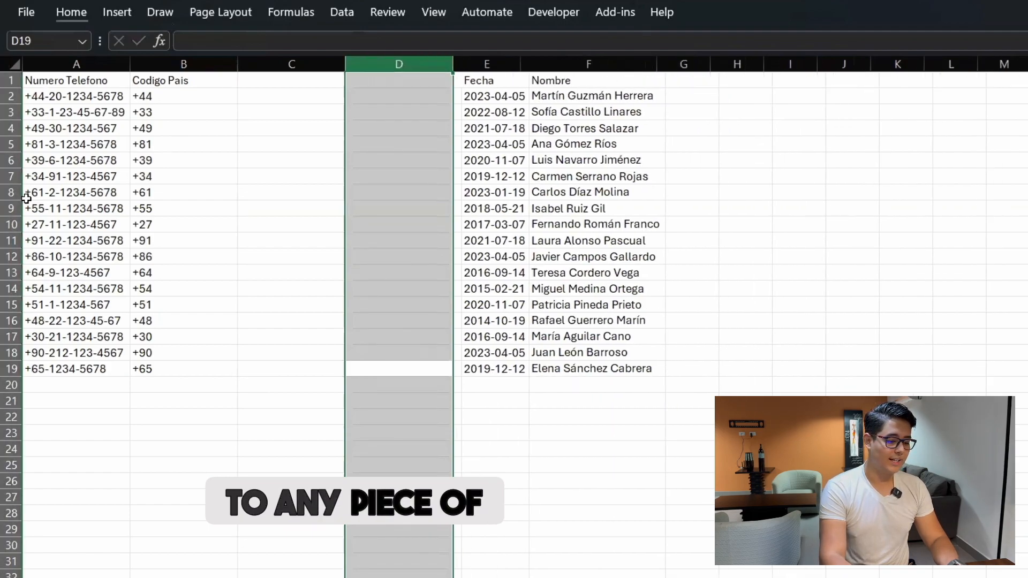
{"action": "key", "text": "ctrl+minus"}
{"action": "key", "text": "Right"}
{"action": "key", "text": "ctrl+space"}
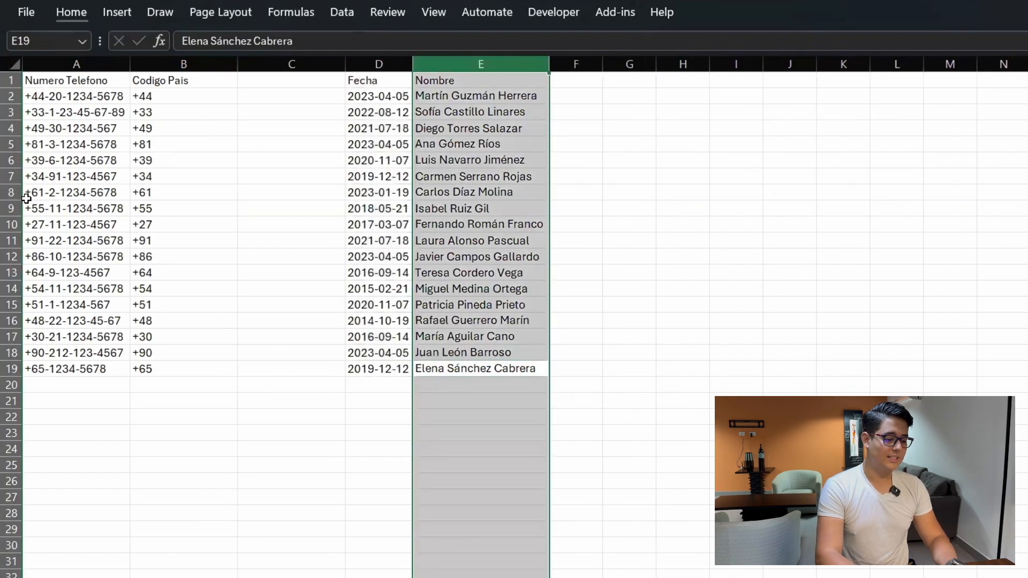
{"action": "key", "text": "ctrl+plus"}
{"action": "key", "text": "ctrl+plus"}
{"action": "key", "text": "ctrl+plus"}
{"action": "key", "text": "ctrl+plus"}
{"action": "key", "text": "ctrl+plus"}
{"action": "key", "text": "Up"}
{"action": "key", "text": "Up"}
{"action": "key", "text": "Up"}
{"action": "key", "text": "Up"}
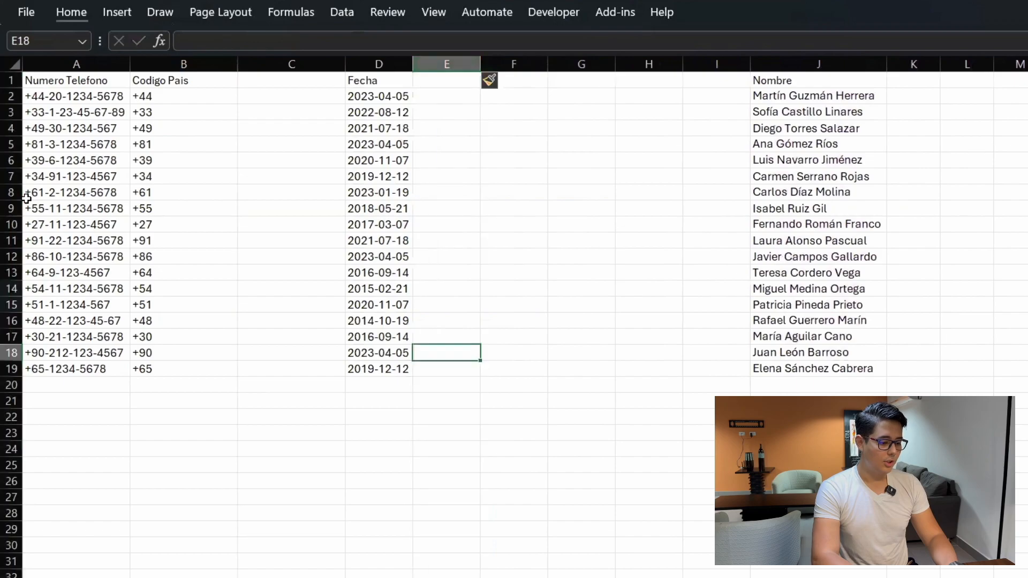
Step: Add the header Año in E1
{"action": "key", "text": "ctrl+Up"}
{"action": "key", "text": "Down"}
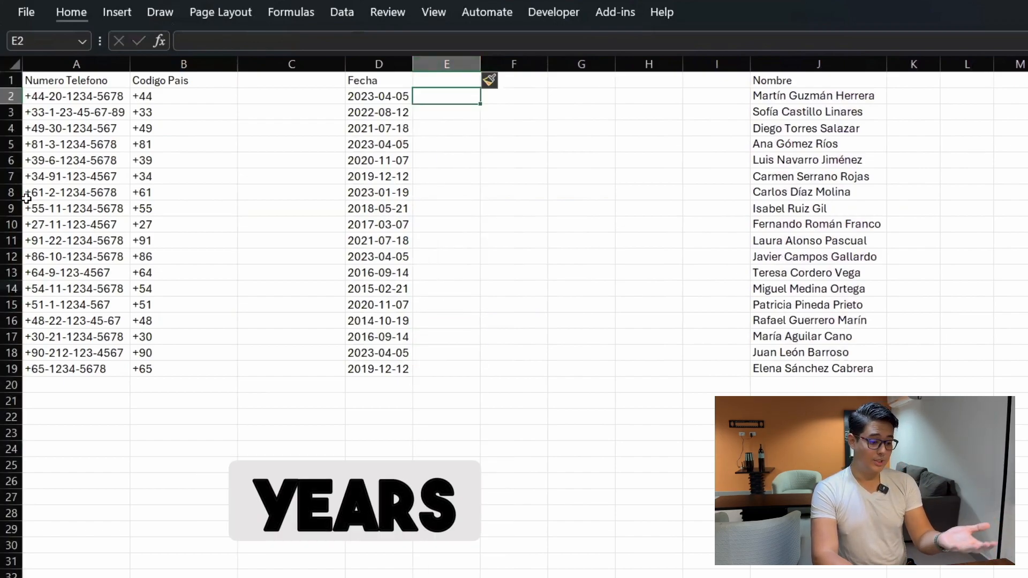
{"action": "key", "text": "Up"}
{"action": "type", "text": "Año"}
{"action": "key", "text": "Return"}
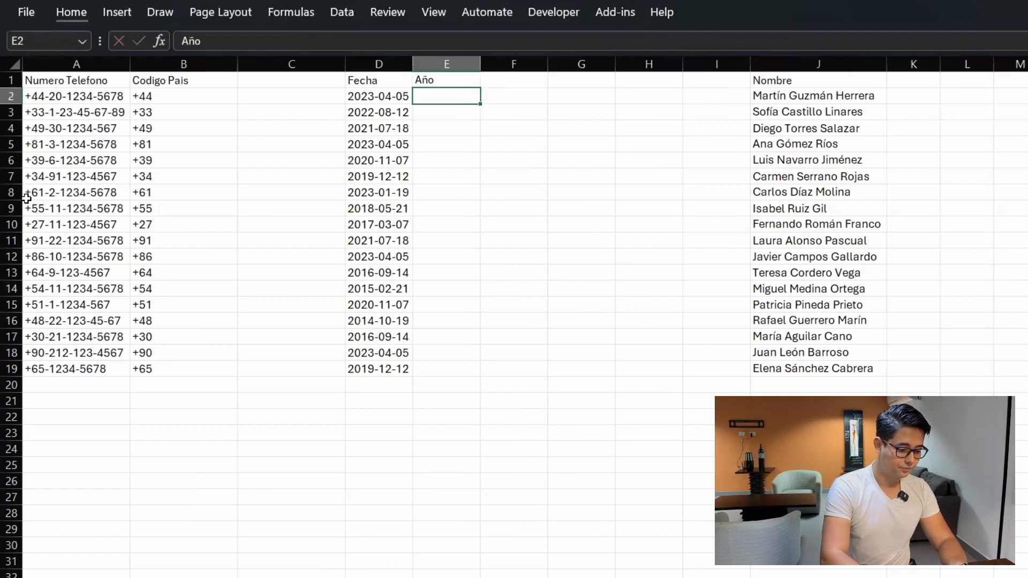
Step: Enter the year formula +LEFT(D2,4) in E2
{"action": "type", "text": "+"}
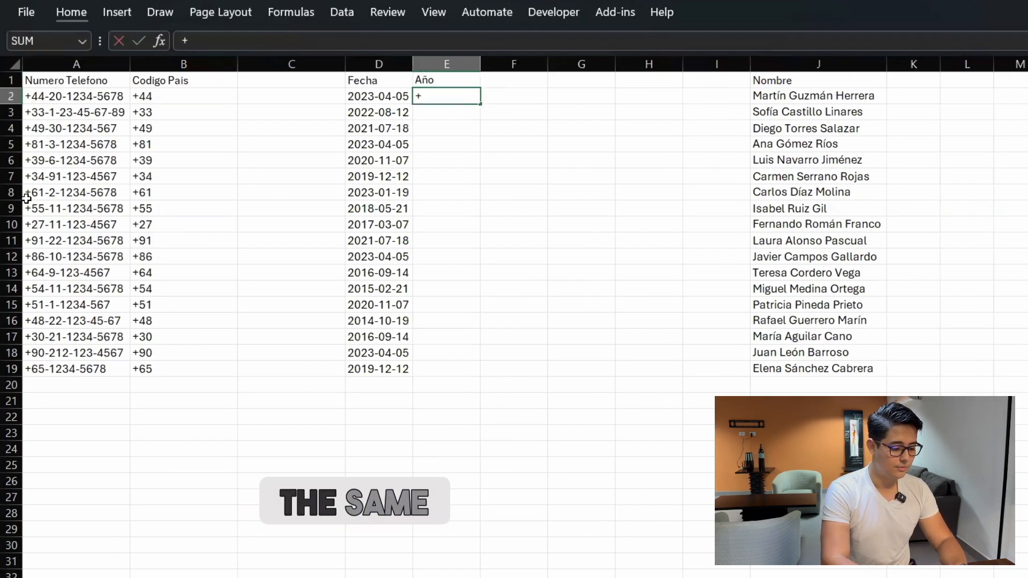
{"action": "type", "text": "Le"}
{"action": "key", "text": "Tab"}
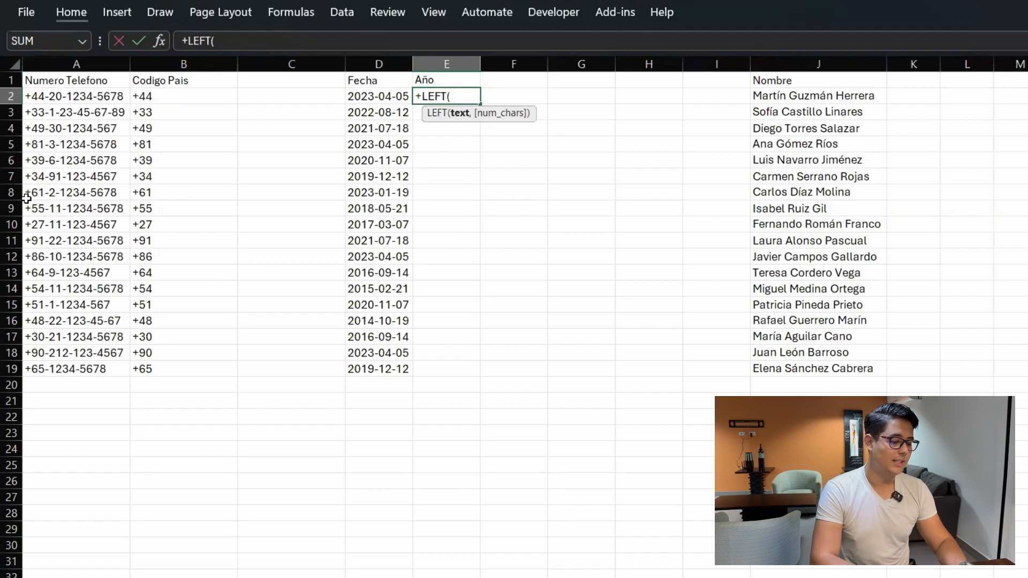
{"action": "key", "text": "Left"}
{"action": "type", "text": ","}
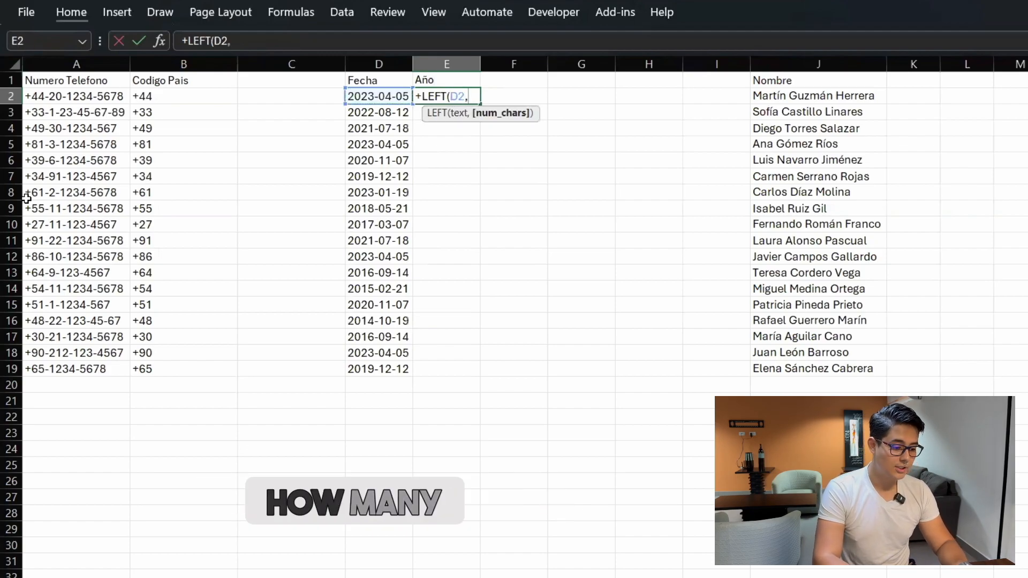
{"action": "type", "text": "4"}
{"action": "key", "text": "Return"}
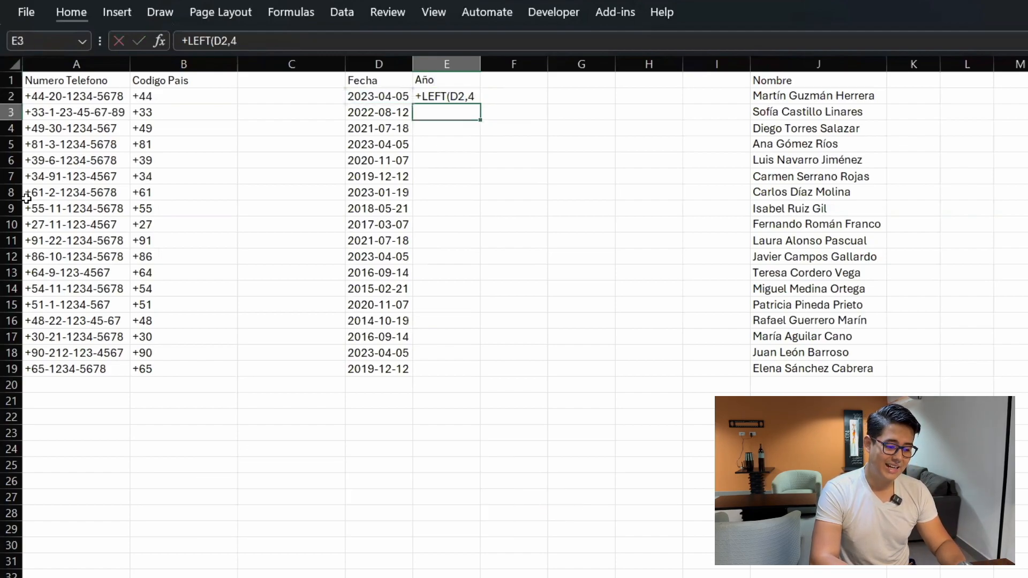
{"action": "key", "text": "Up"}
{"action": "key", "text": "F2"}
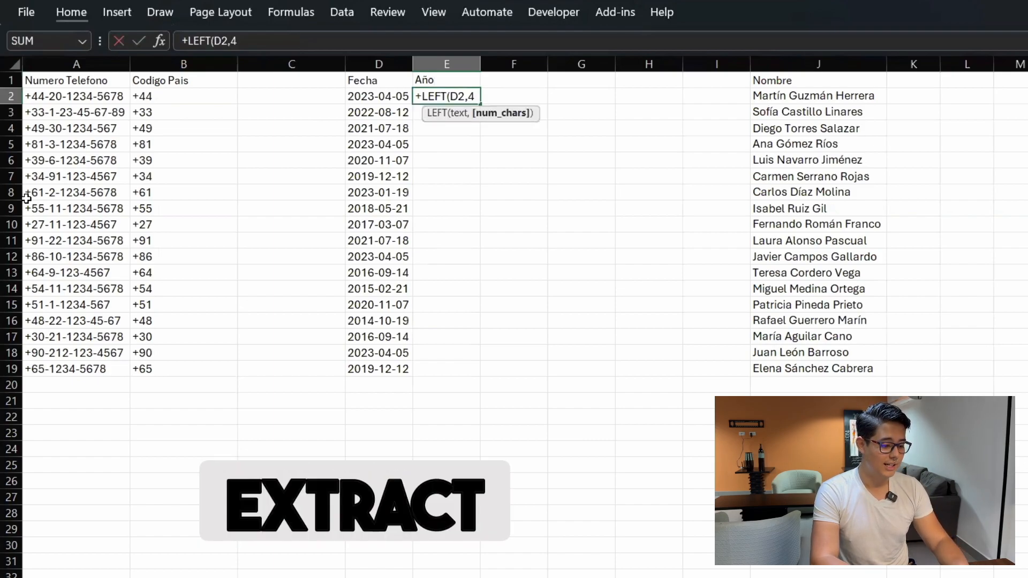
{"action": "key", "text": "Return"}
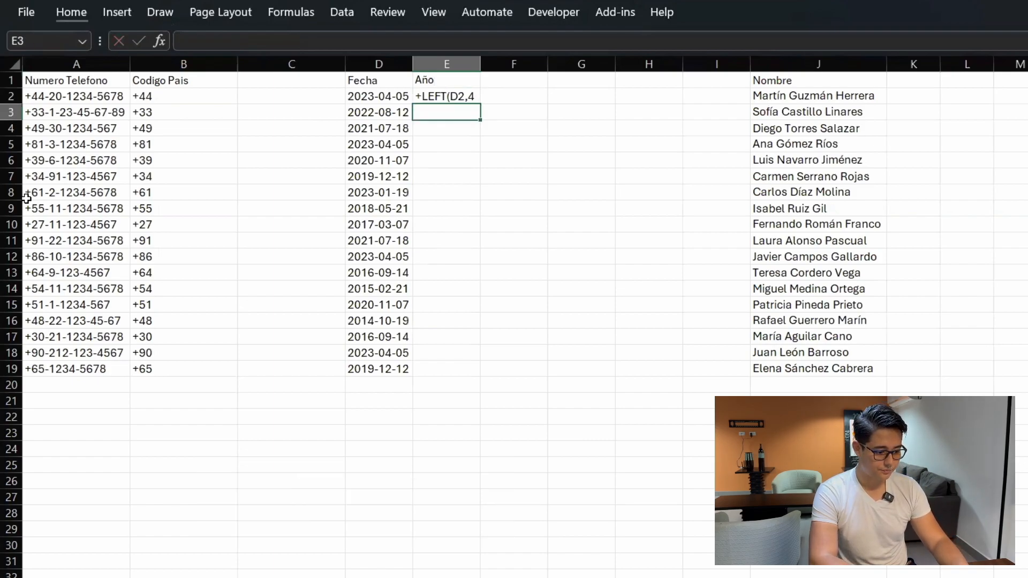
Step: Change E2's number format from Text to General so the year formula shows 2023
{"action": "left_click", "coordinate": [471, 96]}
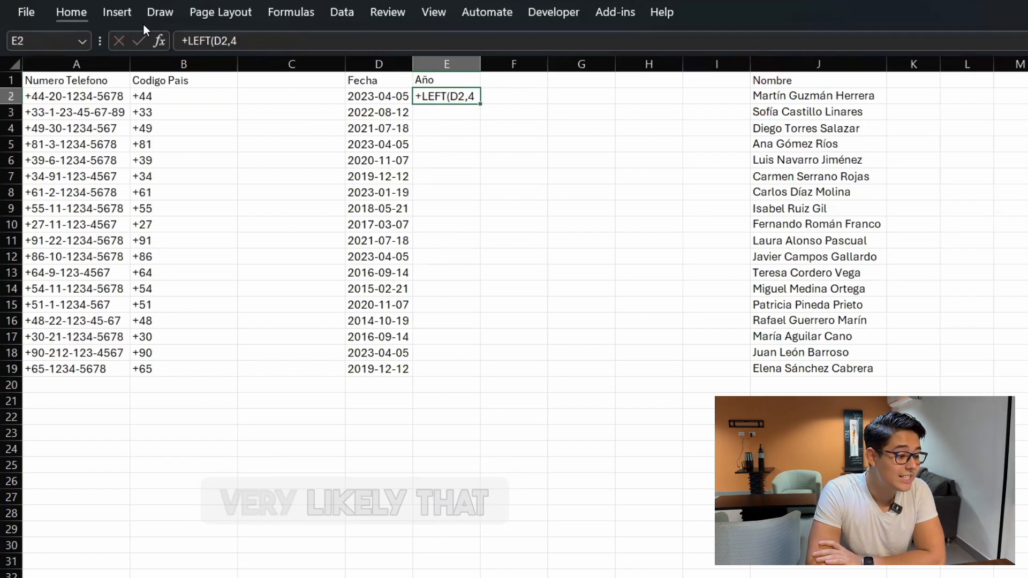
{"action": "left_click", "coordinate": [71, 12]}
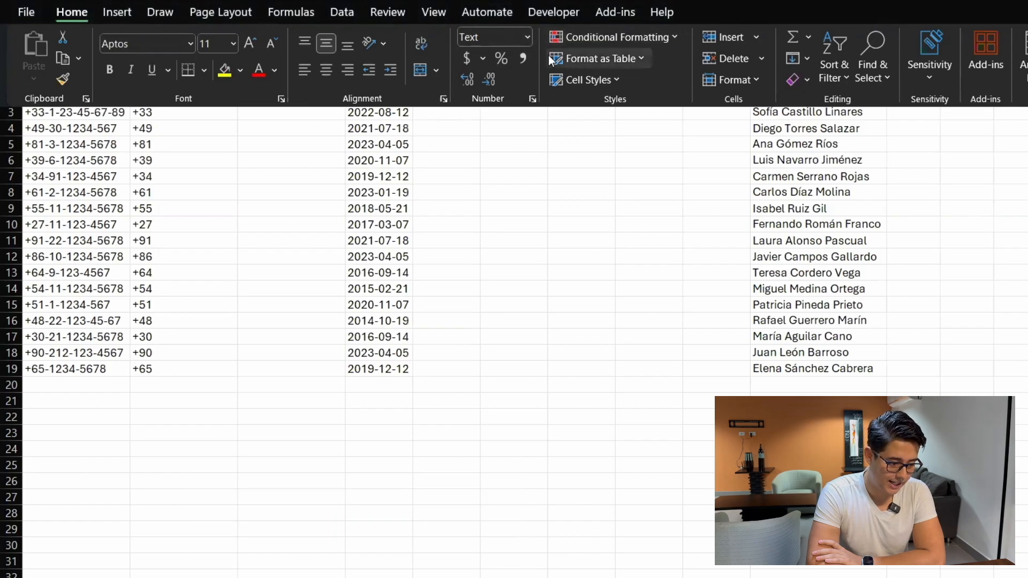
{"action": "left_click", "coordinate": [529, 34]}
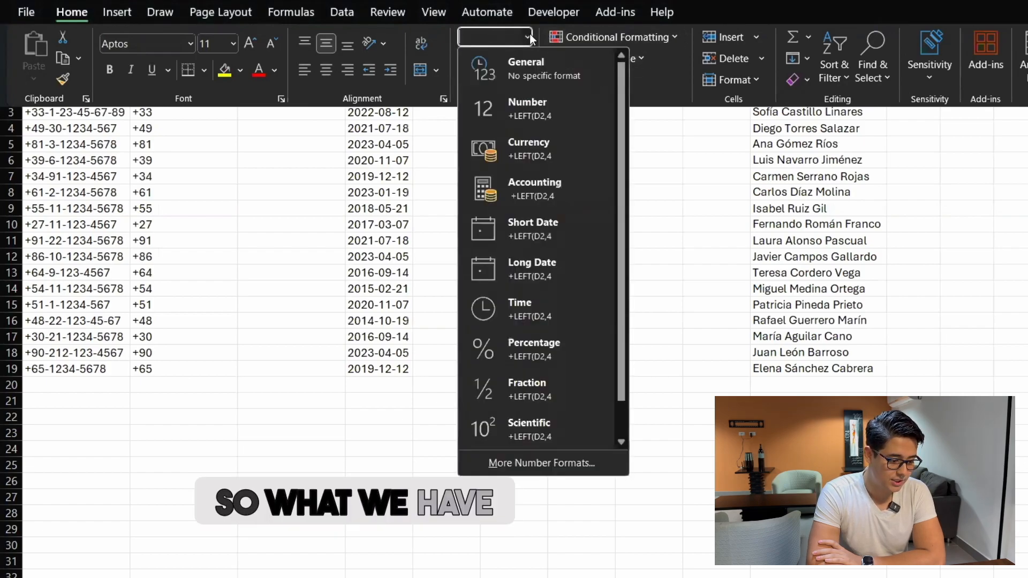
{"action": "left_click", "coordinate": [529, 64]}
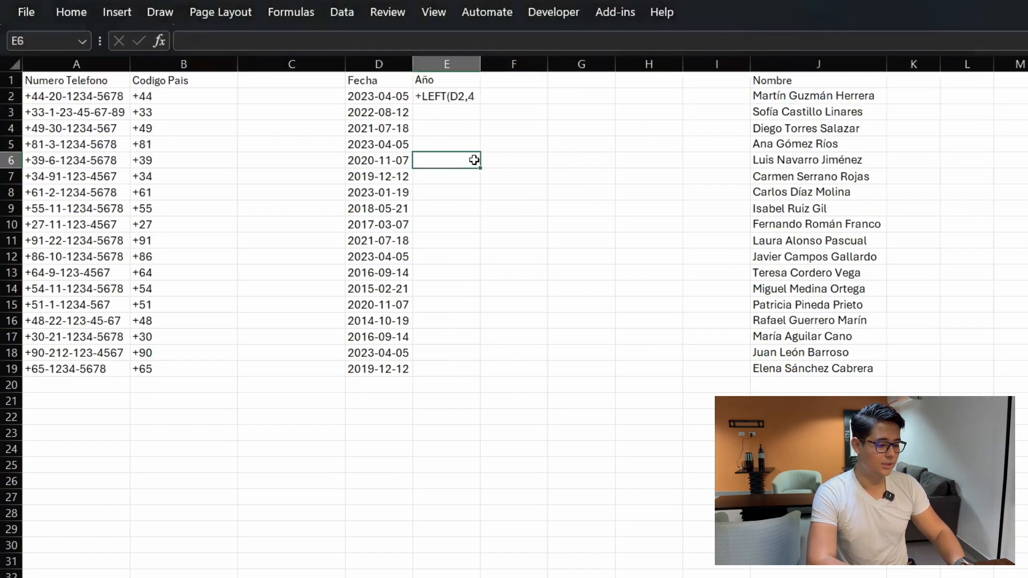
{"action": "key", "text": "Up"}
{"action": "key", "text": "Up"}
{"action": "key", "text": "Up"}
{"action": "key", "text": "Up"}
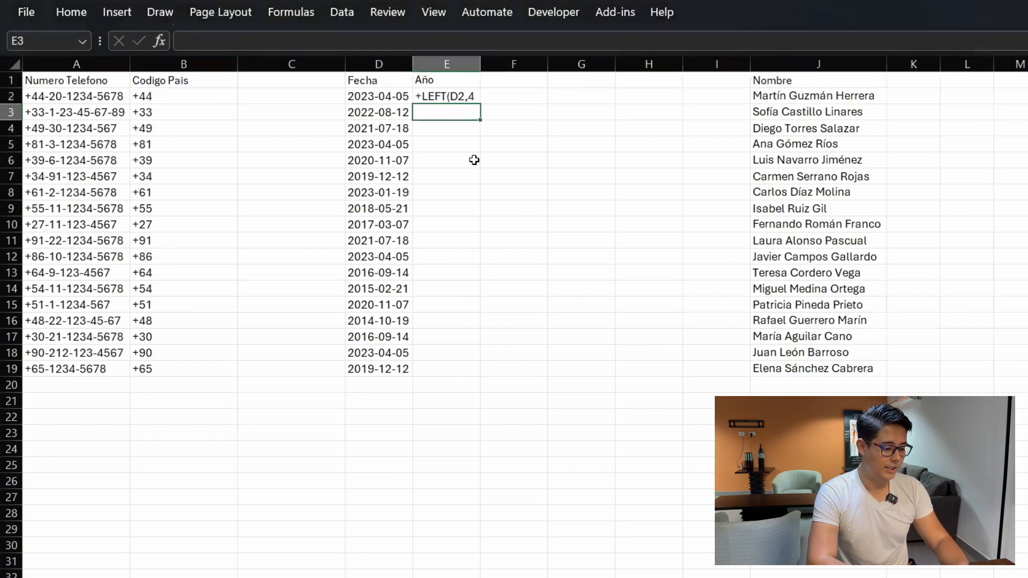
{"action": "key", "text": "F2"}
{"action": "key", "text": "Return"}
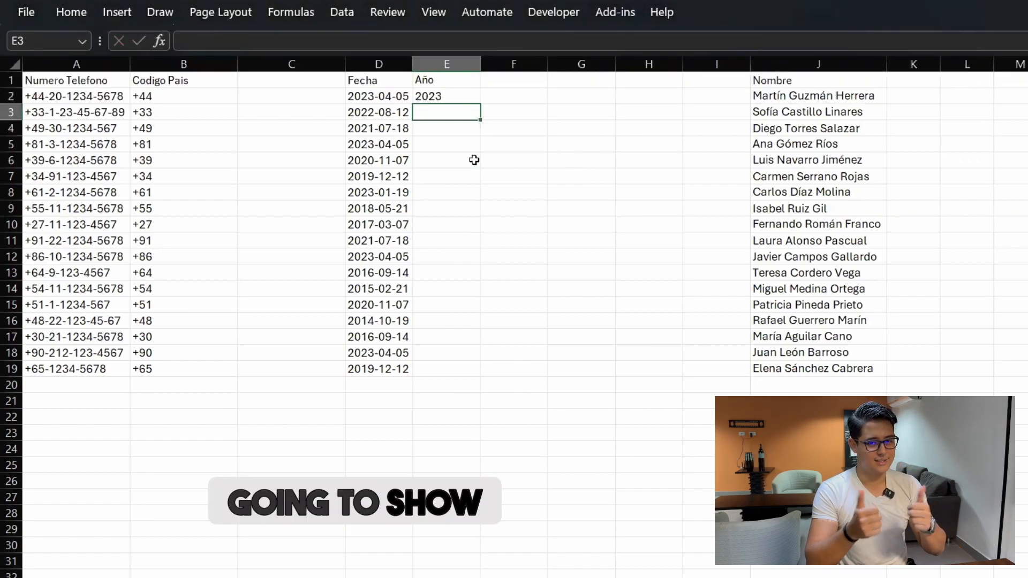
Step: Copy the year formula down E2:E19, giving years 2023 to 2019
{"action": "key", "text": "Up"}
{"action": "key", "text": "ctrl+c"}
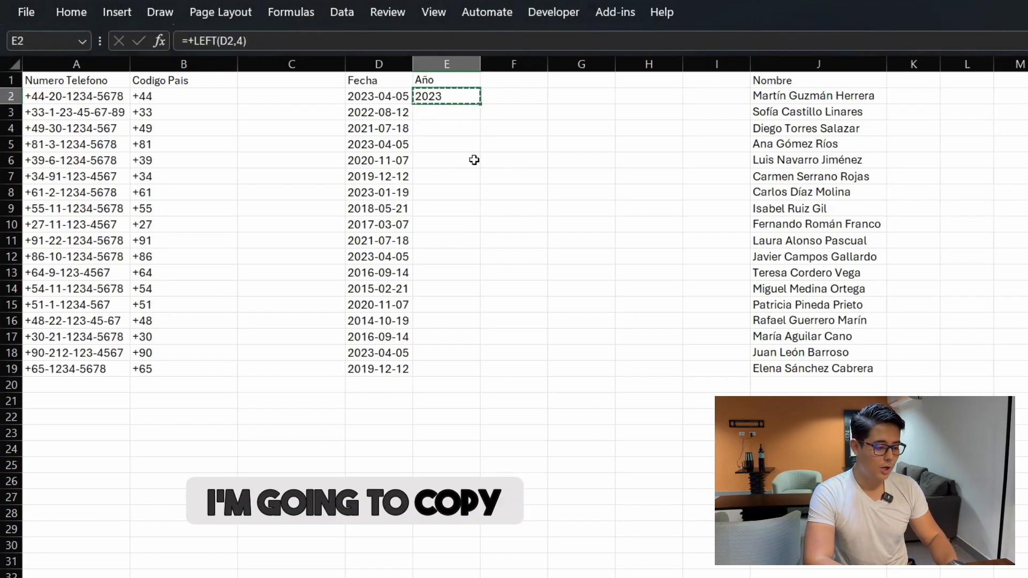
{"action": "key", "text": "Right"}
{"action": "key", "text": "Left"}
{"action": "key", "text": "Left"}
{"action": "key", "text": "ctrl+Down"}
{"action": "key", "text": "Right"}
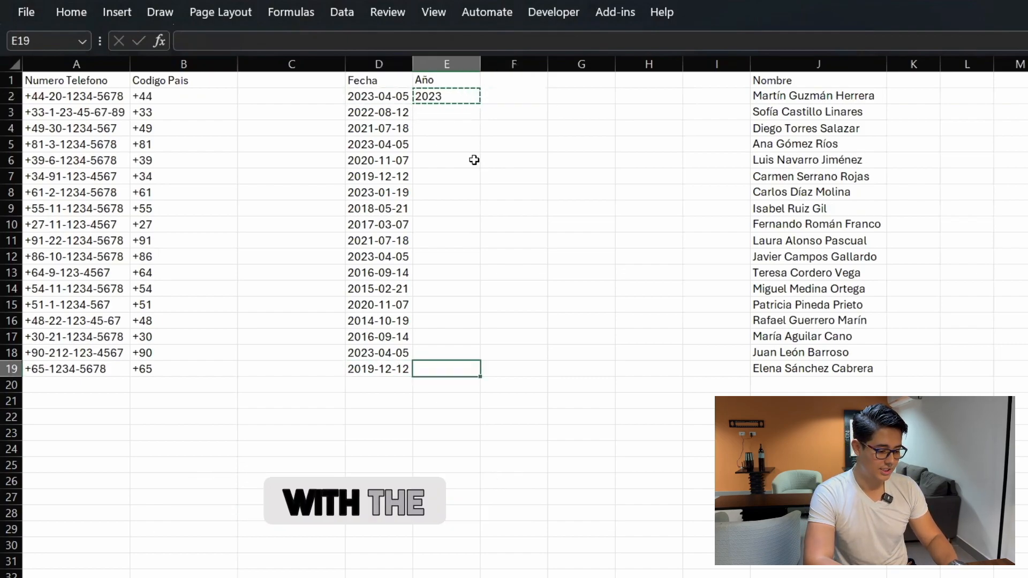
{"action": "key", "text": "ctrl+shift+Up"}
{"action": "key", "text": "ctrl+v"}
{"action": "key", "text": "ctrl+Up"}
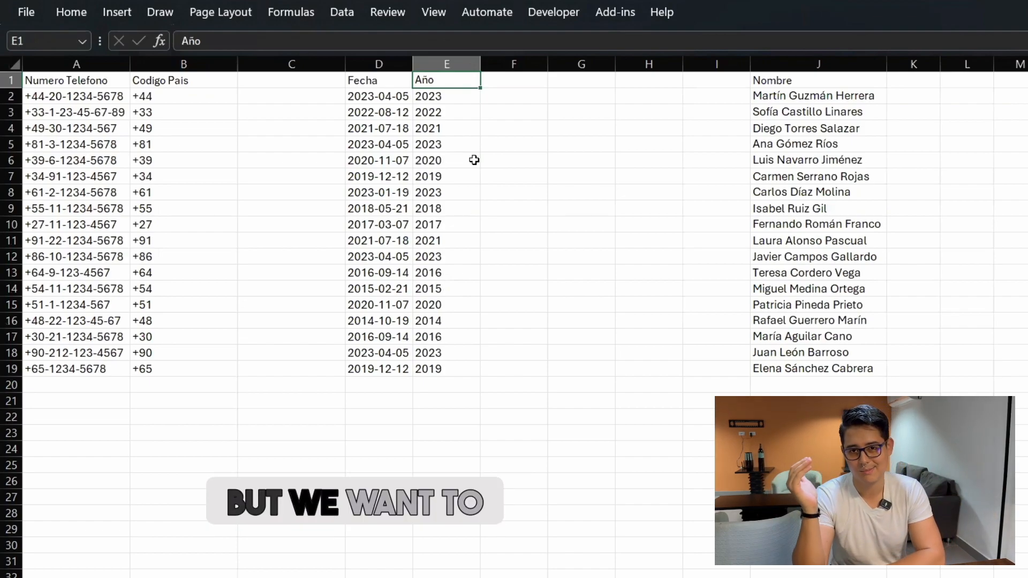
{"action": "key", "text": "Right"}
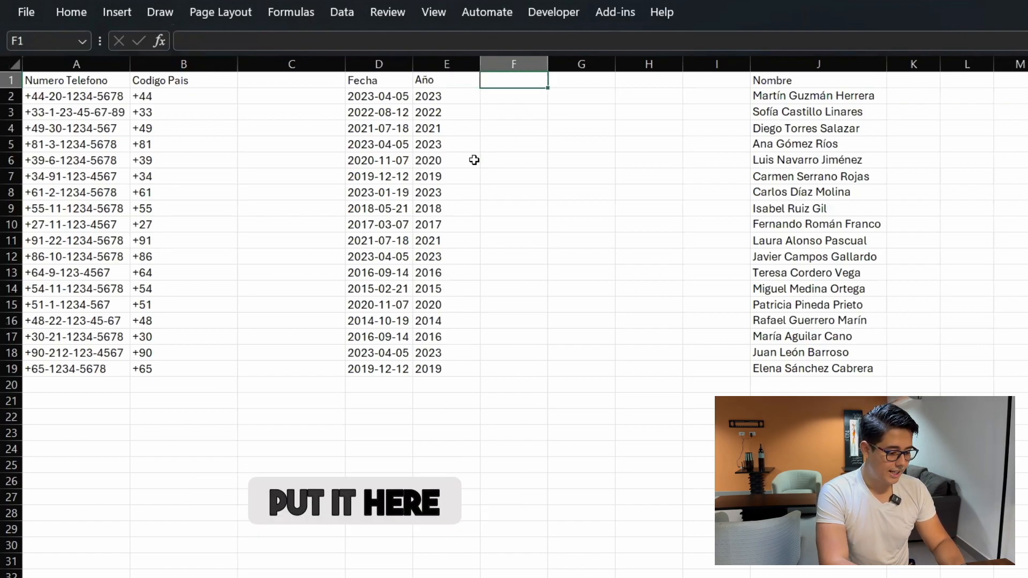
Step: Add the header Dia in F1
{"action": "type", "text": "Dia"}
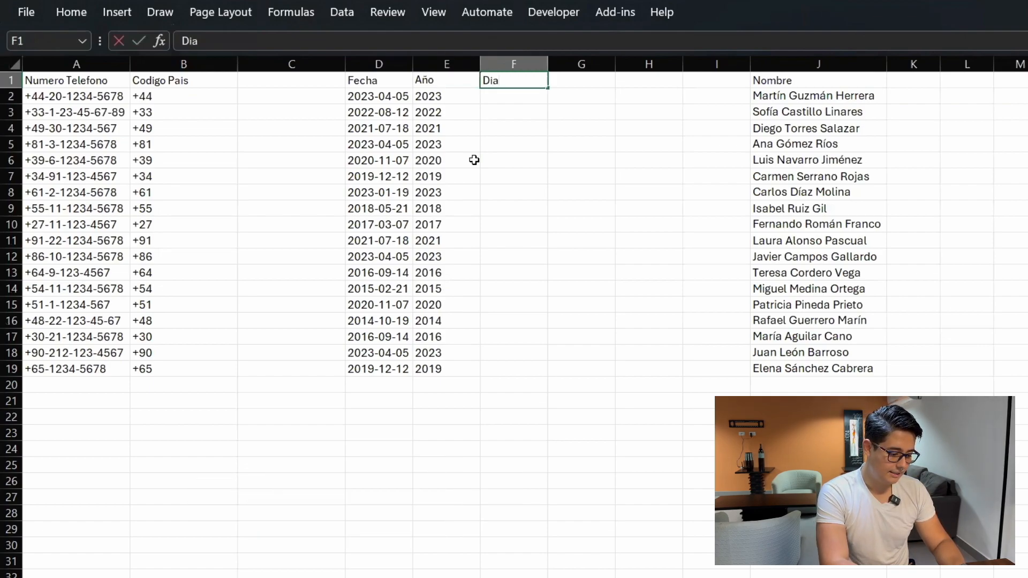
{"action": "key", "text": "Return"}
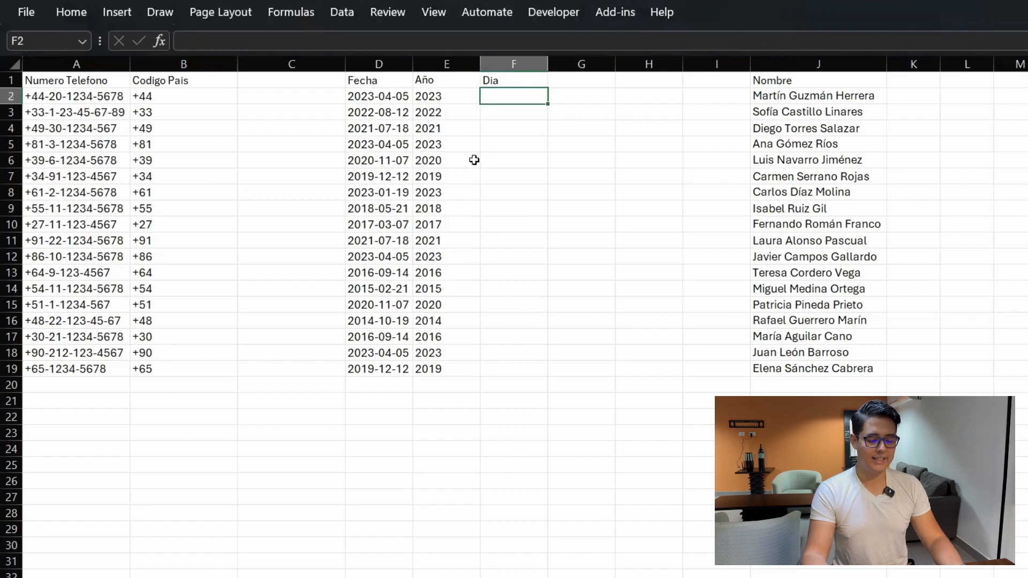
{"action": "key", "text": "Escape"}
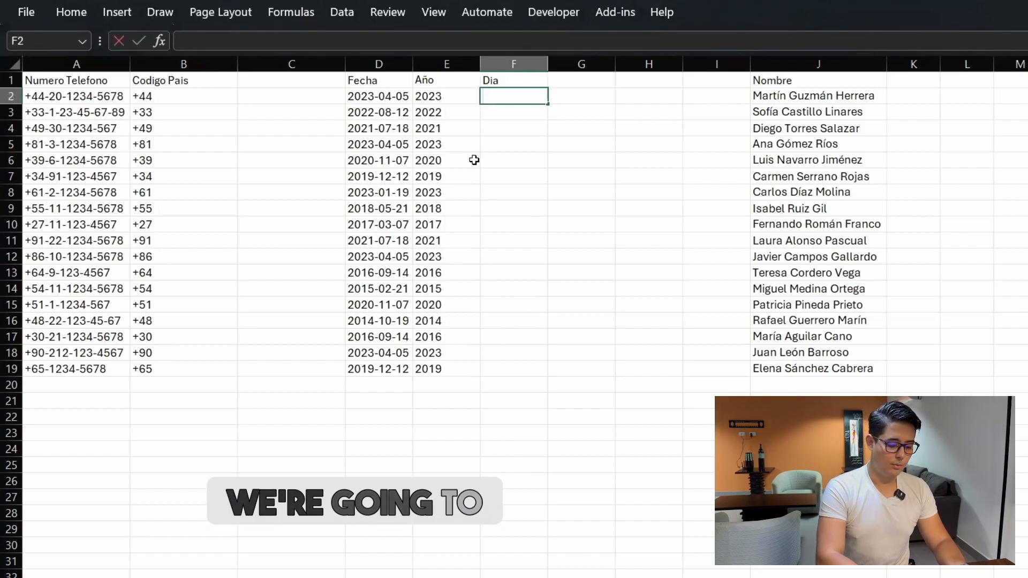
Step: Enter the day formula =RIGHT(D2,2 in F2
{"action": "type", "text": "="}
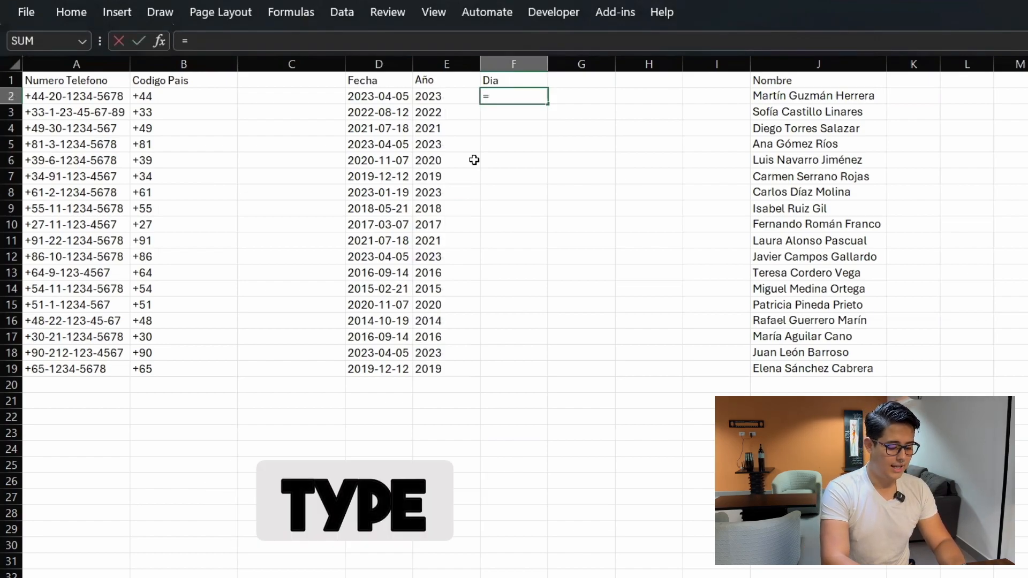
{"action": "type", "text": "rig"}
{"action": "key", "text": "Tab"}
{"action": "key", "text": "Left"}
{"action": "key", "text": "Left"}
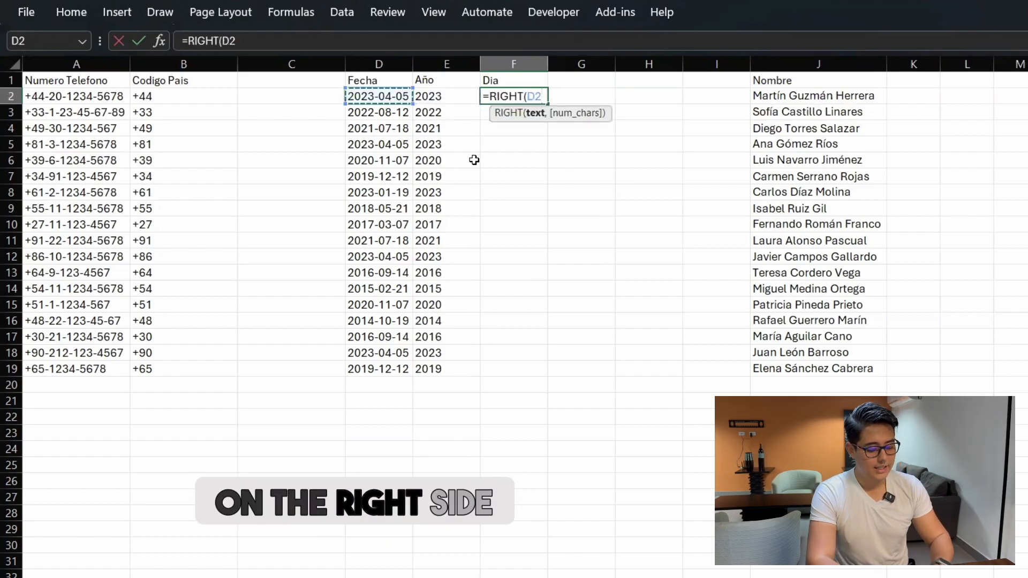
{"action": "type", "text": ",2"}
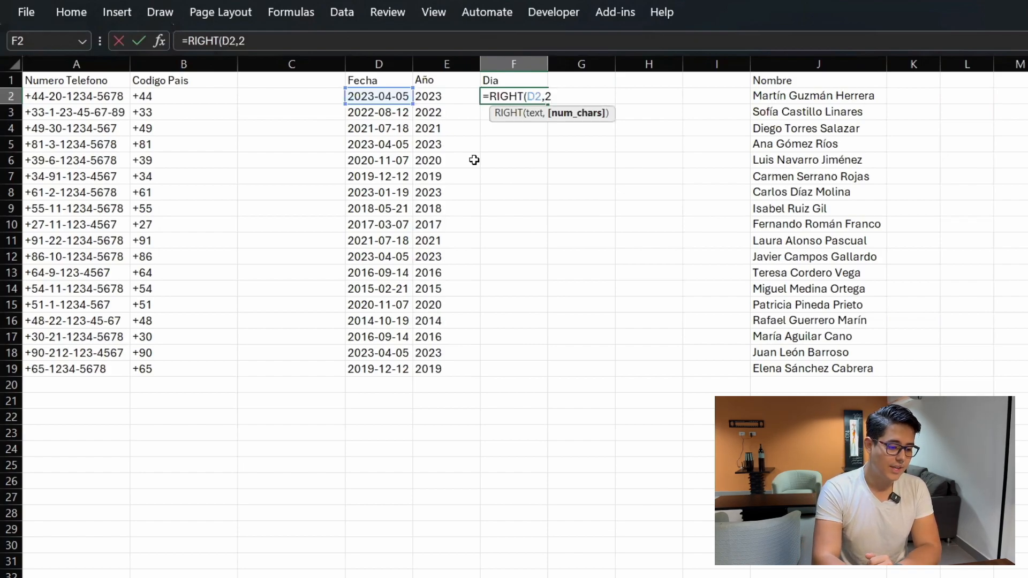
{"action": "key", "text": "Return"}
{"action": "key", "text": "Up"}
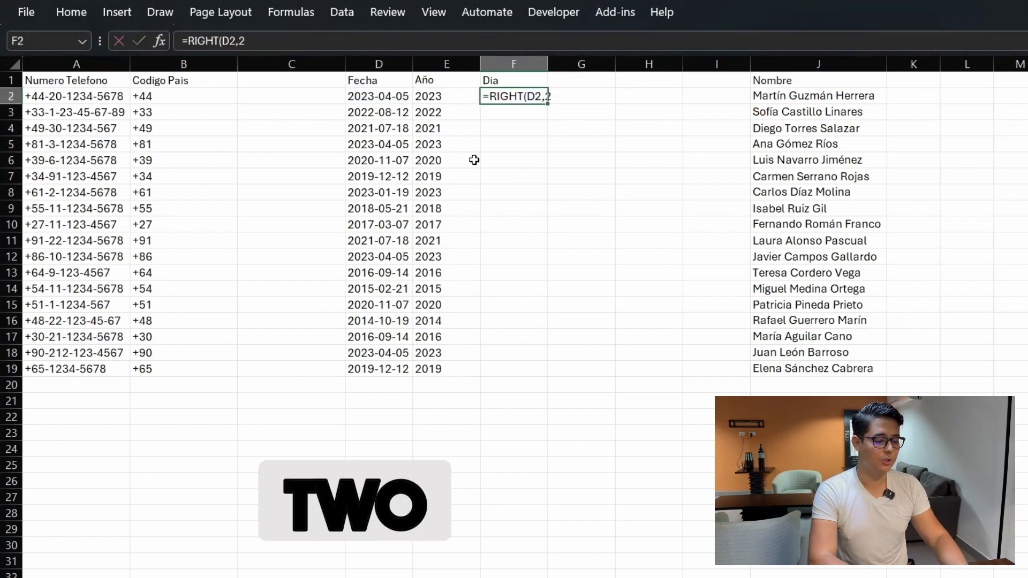
{"action": "key", "text": "Left"}
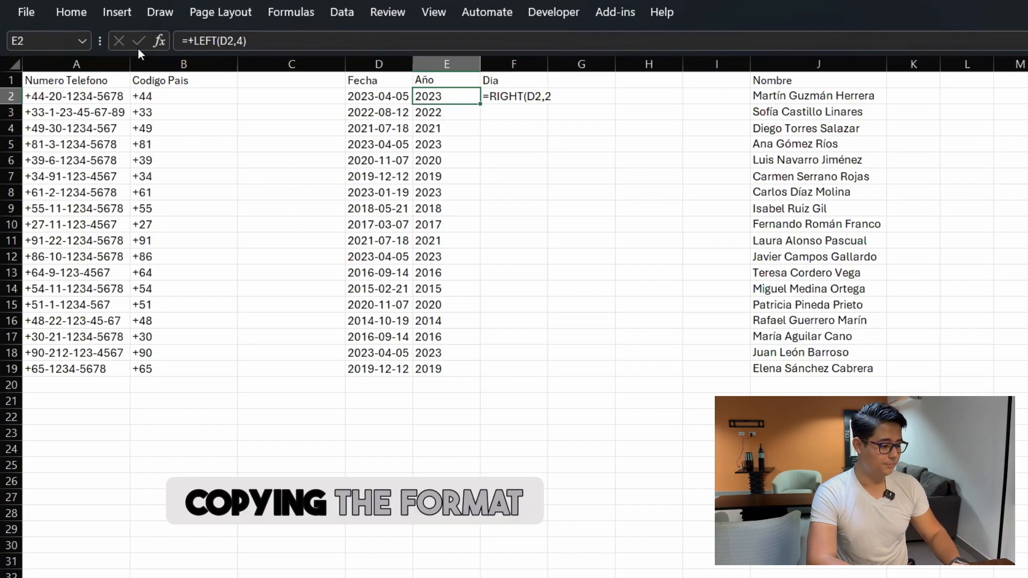
Step: Copy year cell E2's formatting onto day cell F2 with Format Painter
{"action": "left_click", "coordinate": [76, 8]}
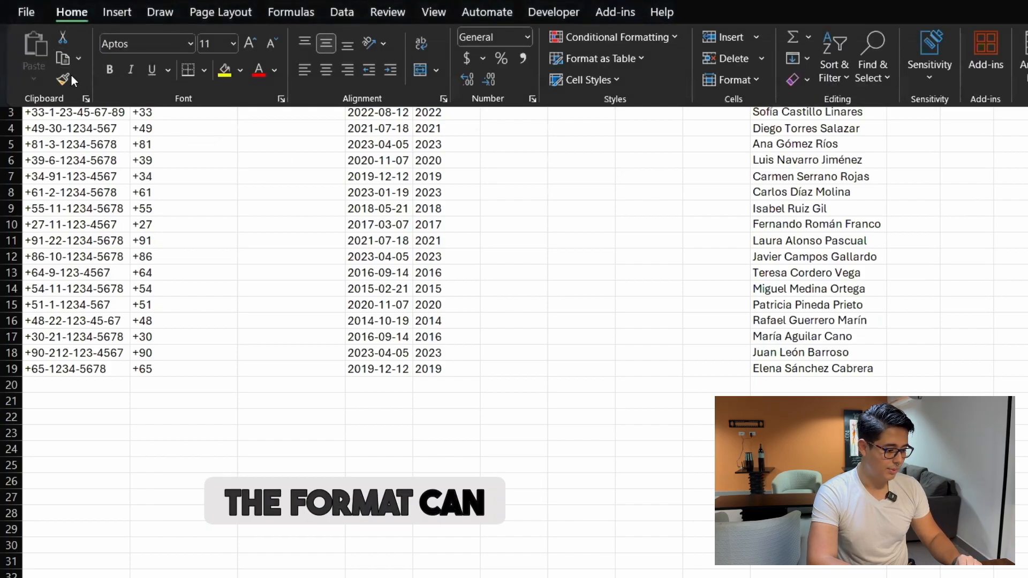
{"action": "left_click", "coordinate": [301, 178]}
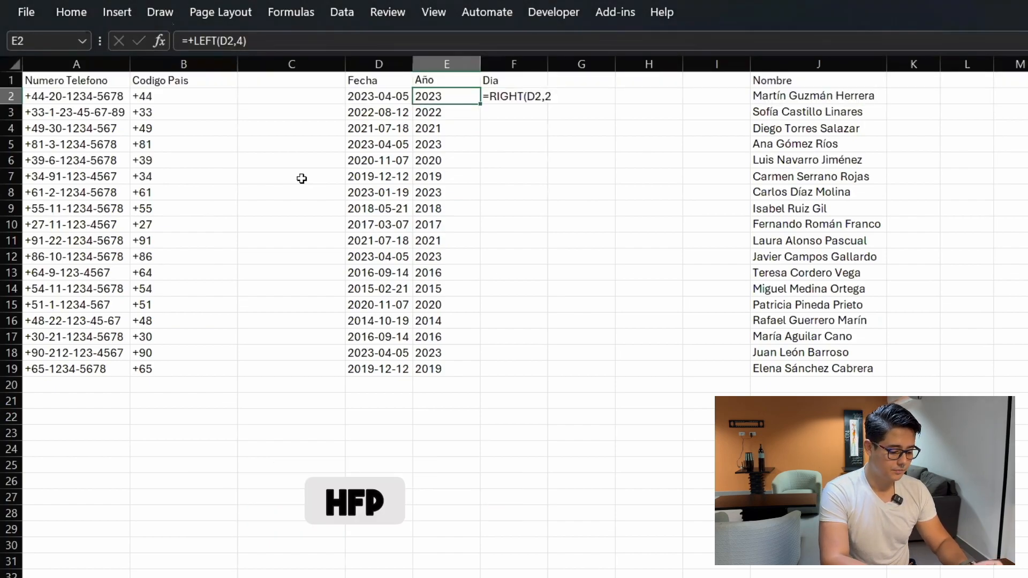
{"action": "key", "text": "alt"}
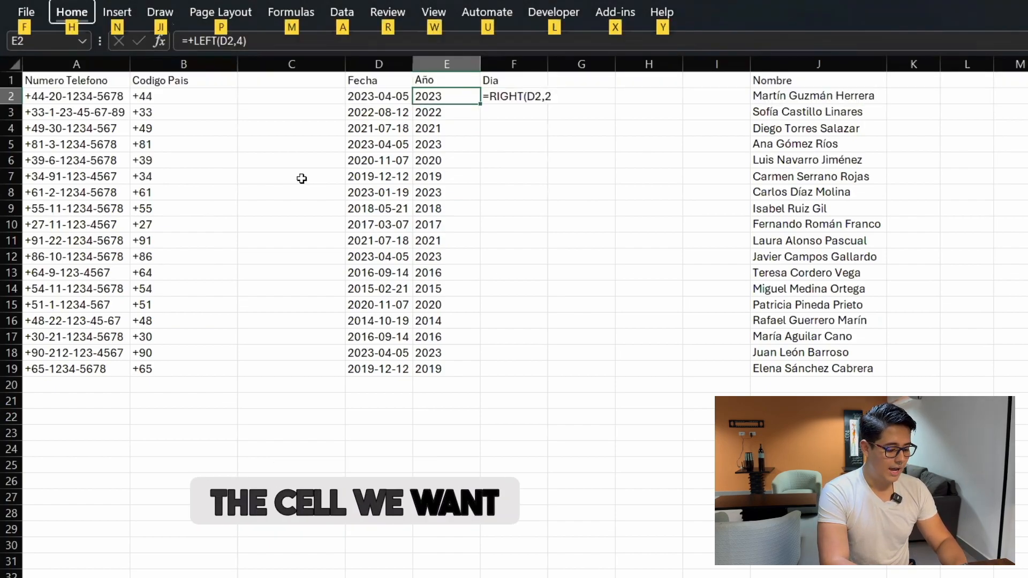
{"action": "key", "text": "h"}
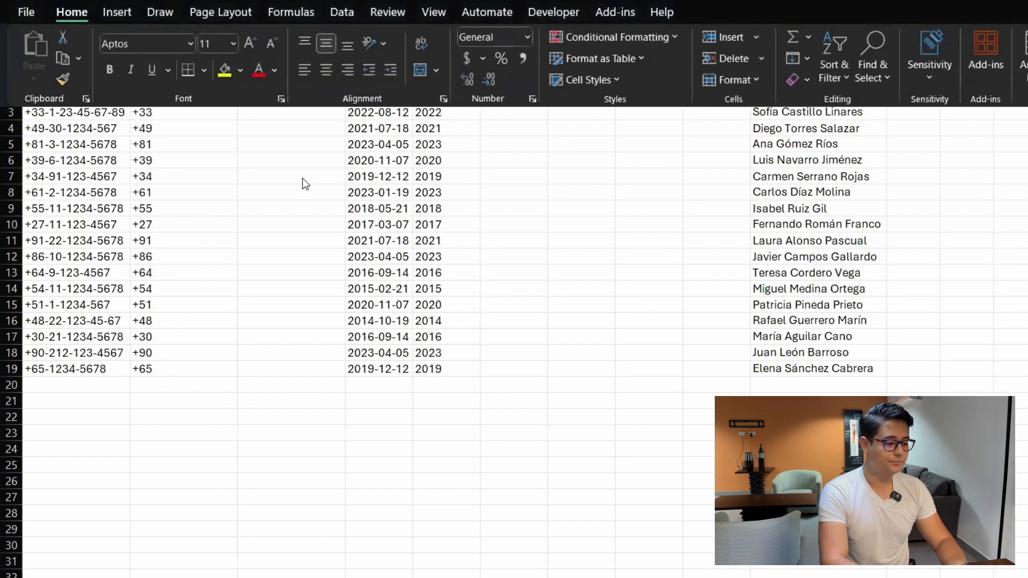
{"action": "key", "text": "c"}
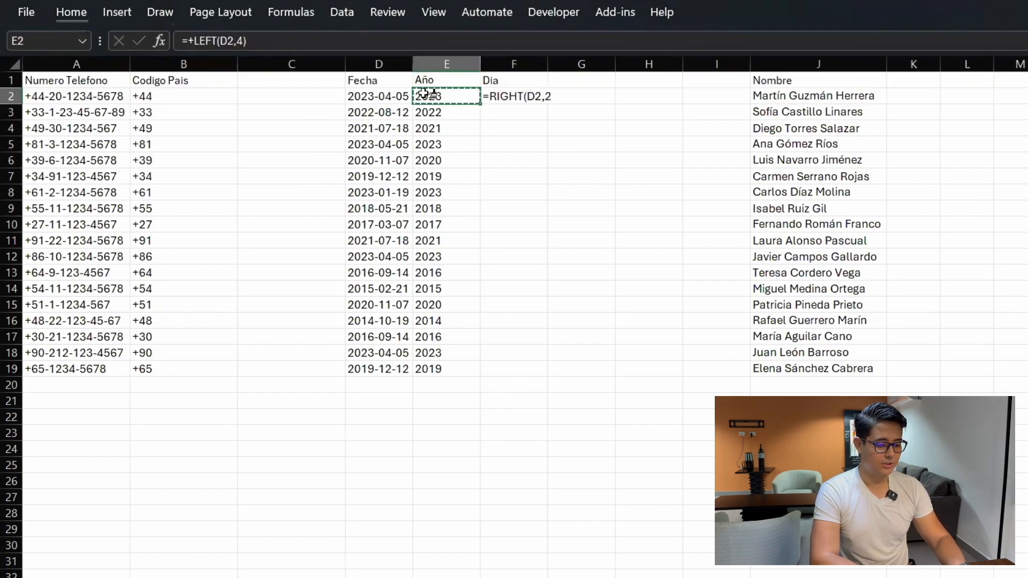
{"action": "left_click", "coordinate": [514, 97]}
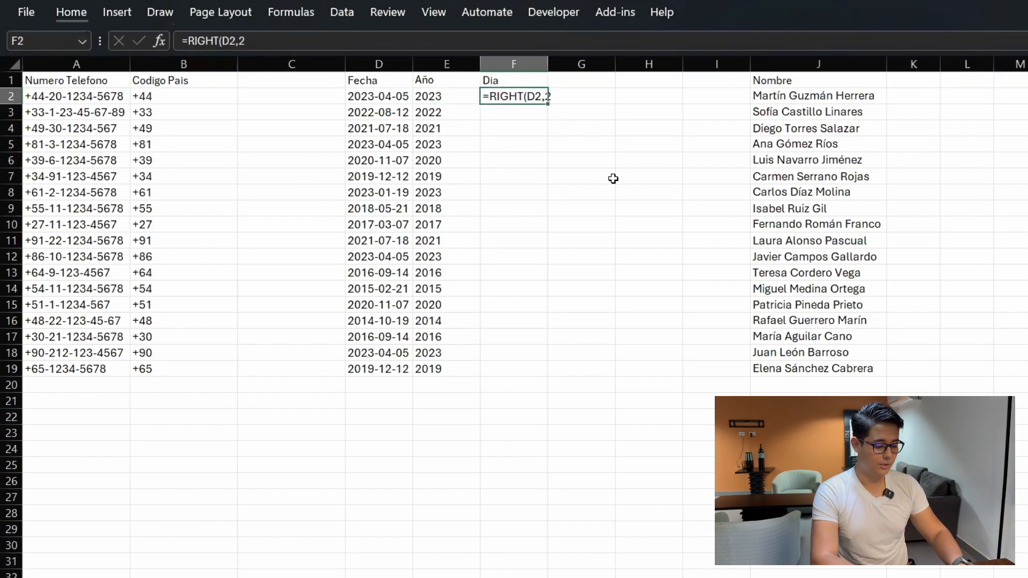
Step: Recommit =RIGHT(D2,2) in F2 so it calculates day 05
{"action": "key", "text": "F2"}
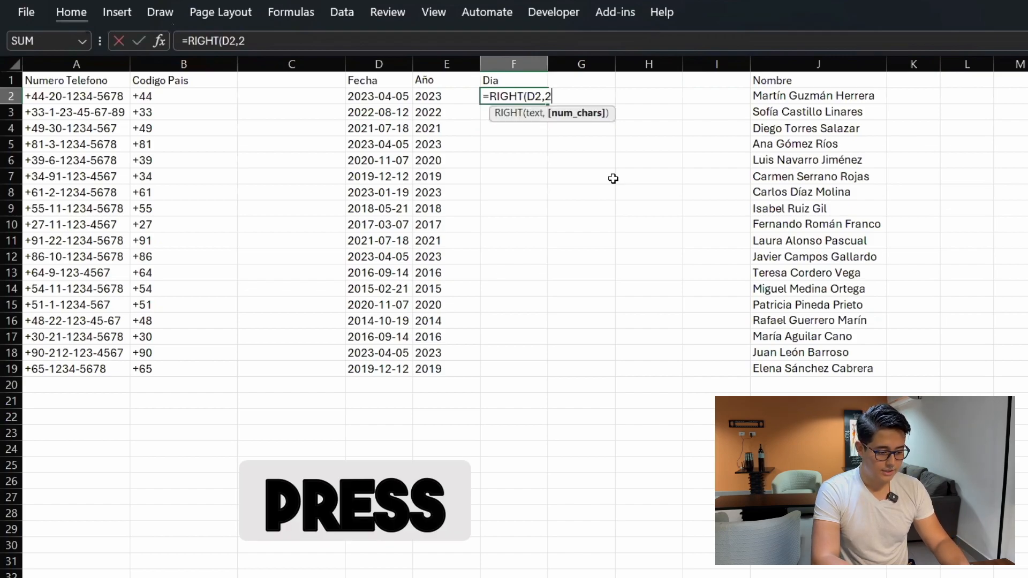
{"action": "key", "text": "Return"}
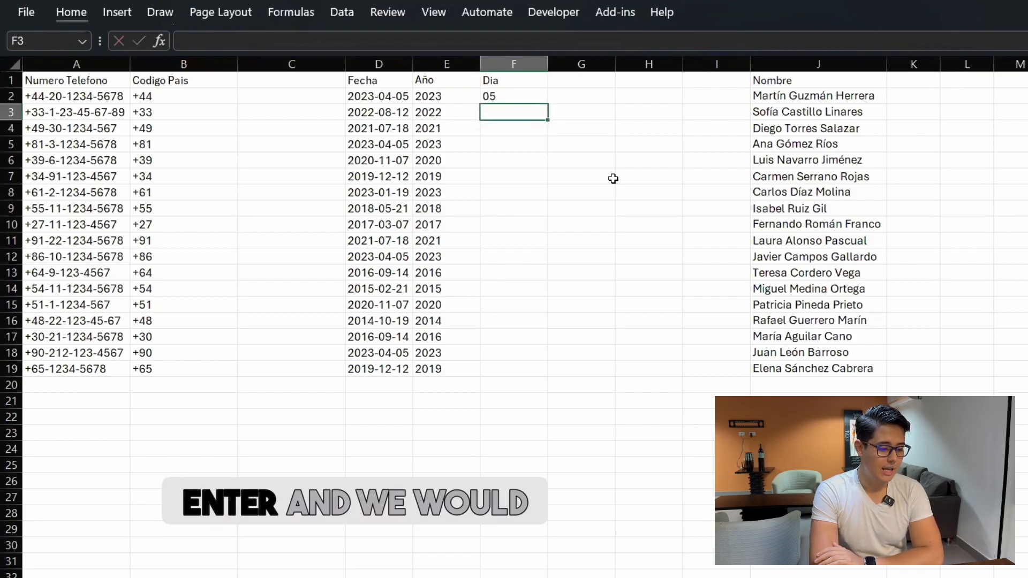
{"action": "key", "text": "Up"}
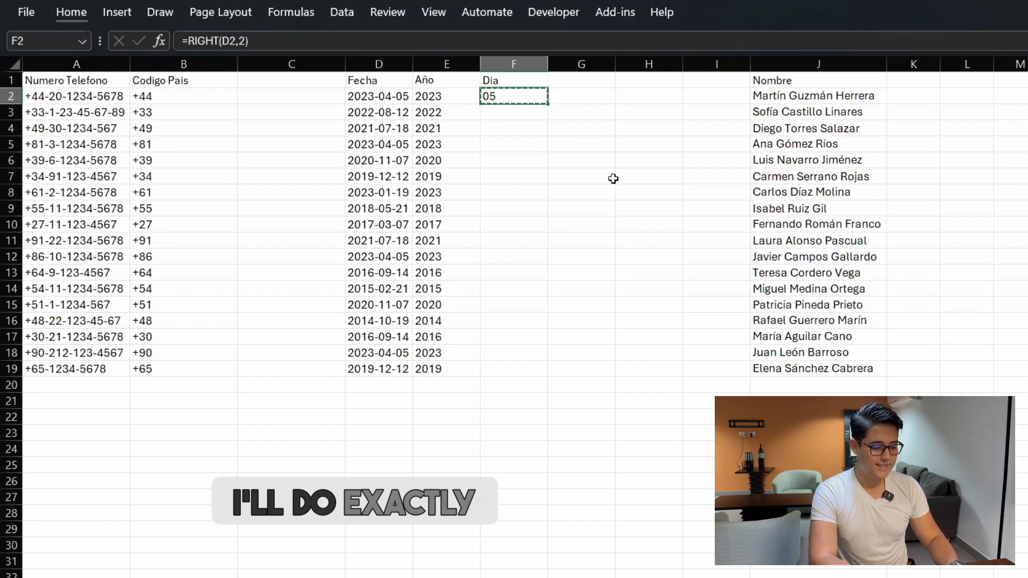
Step: Paste the RIGHT day formula into F2:F19, showing days 05 through 12
{"action": "left_click", "coordinate": [440, 347]}
{"action": "key", "text": "Down"}
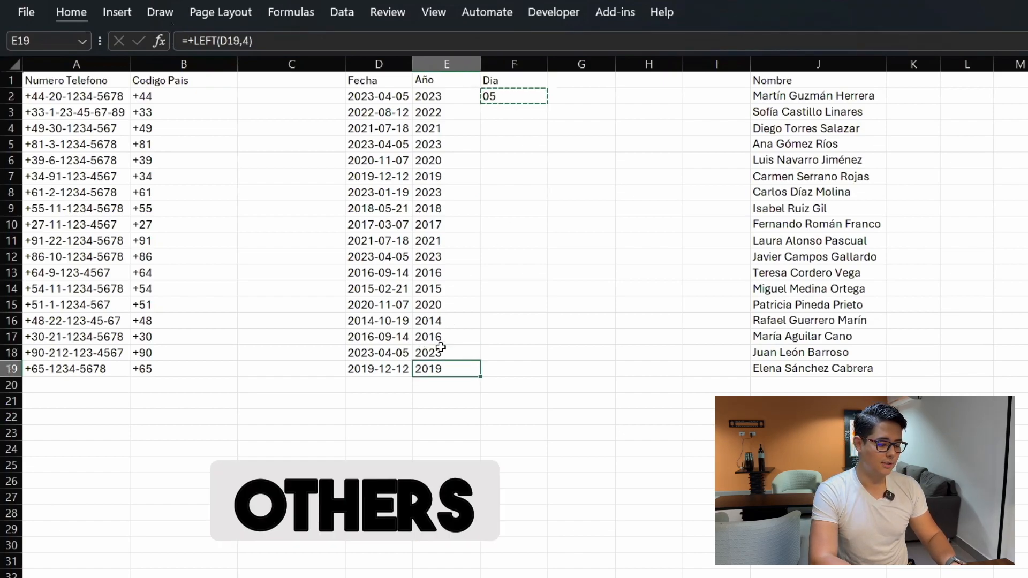
{"action": "key", "text": "Right"}
{"action": "key", "text": "ctrl+shift+Up"}
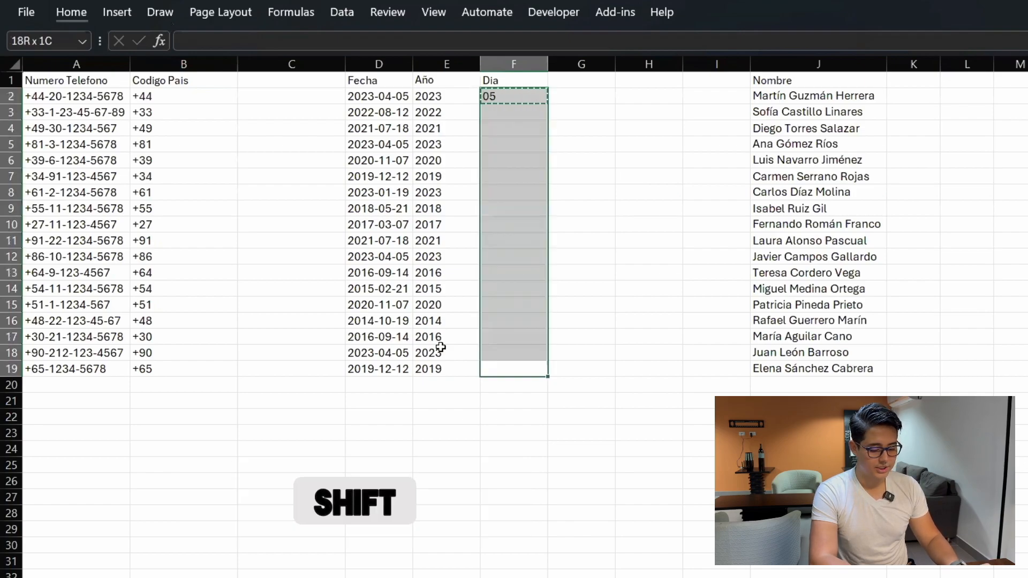
{"action": "key", "text": "Return"}
{"action": "key", "text": "Up"}
{"action": "key", "text": "ctrl+Up"}
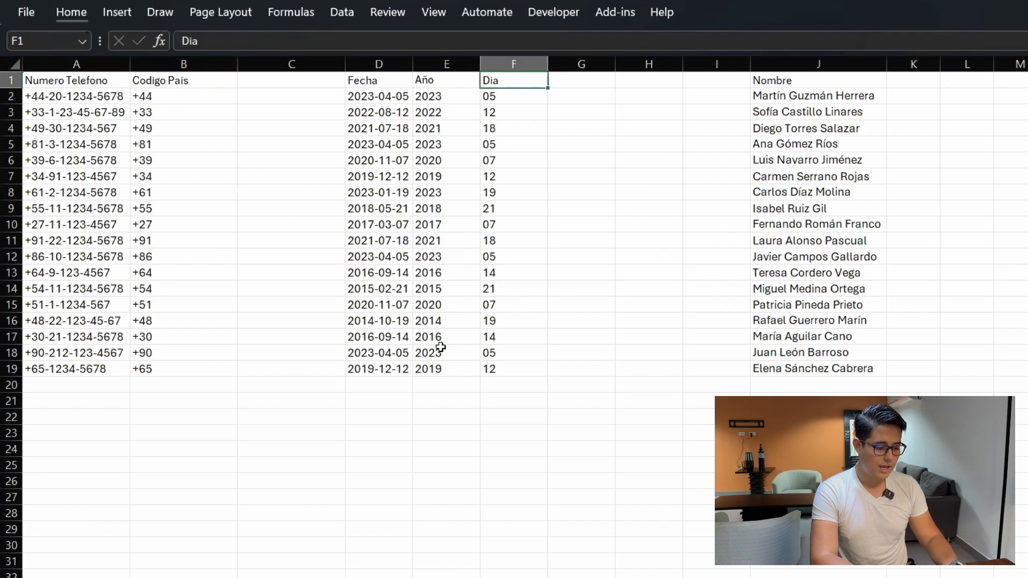
{"action": "key", "text": "Right"}
{"action": "key", "text": "Right"}
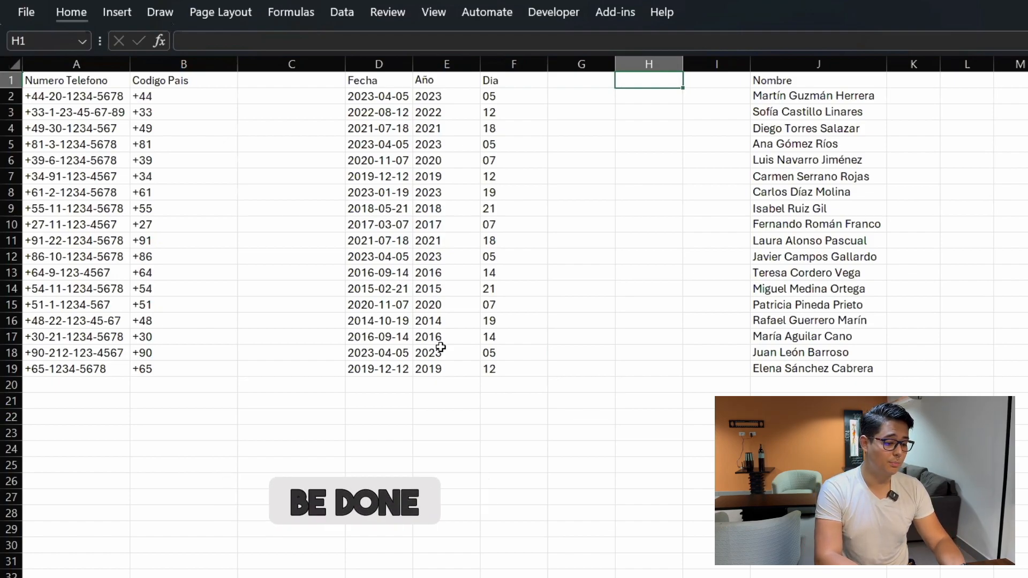
Step: Type the header Mes in G1
{"action": "key", "text": "Left"}
{"action": "type", "text": "Mes"}
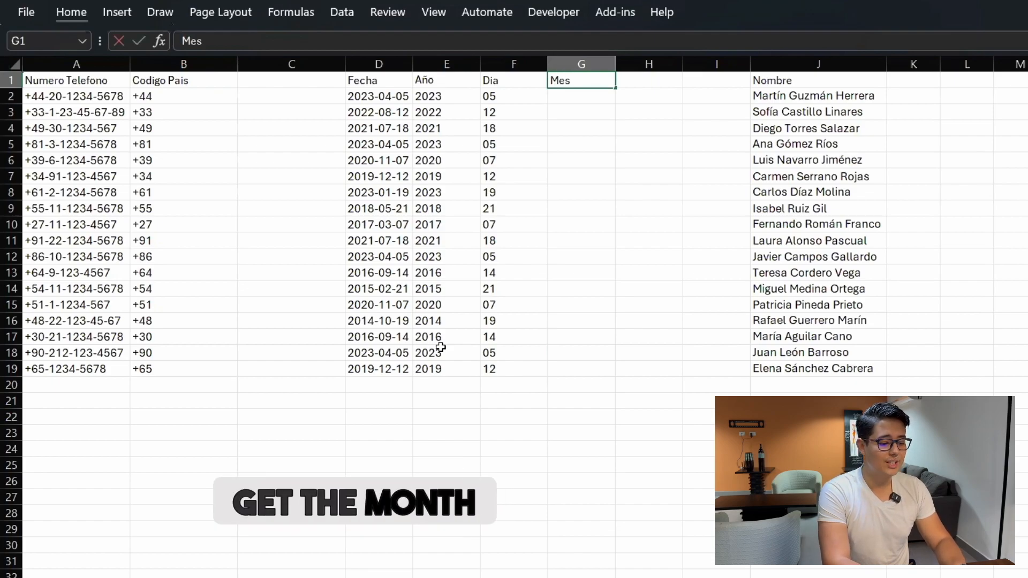
{"action": "key", "text": "Return"}
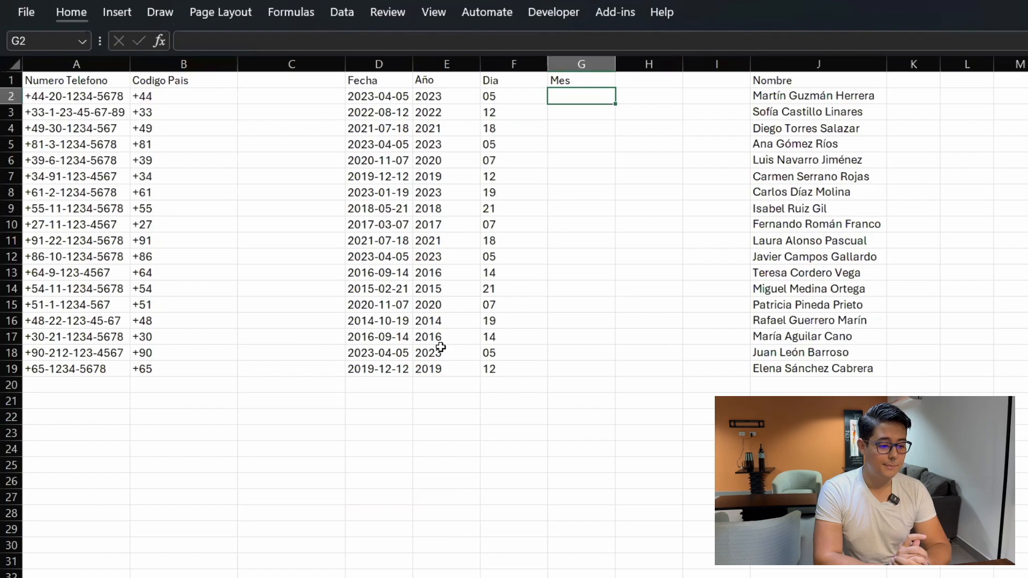
Step: Enter =MID(D2,6,2) in G2 so it shows month 04
{"action": "type", "text": "=mid"}
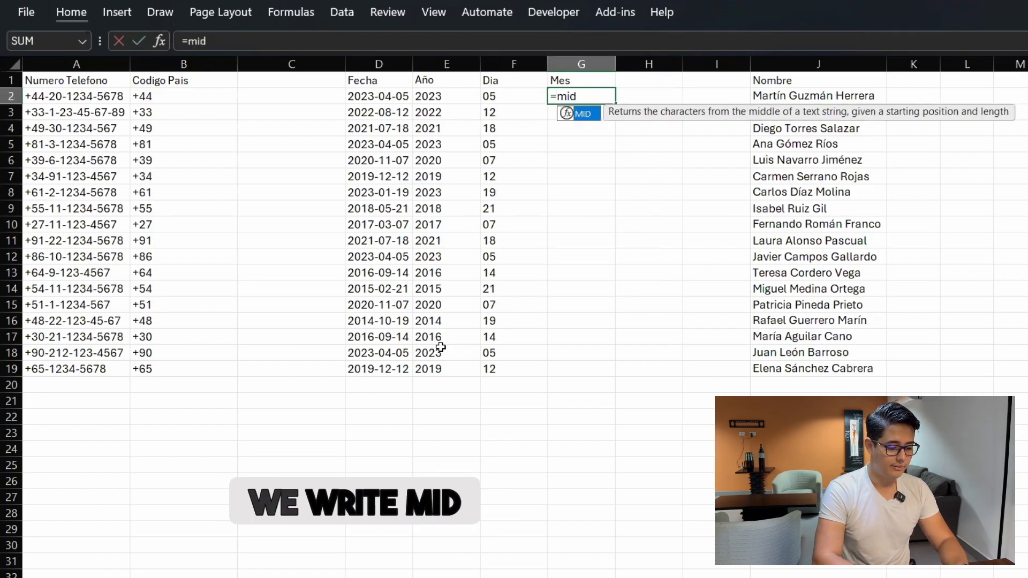
{"action": "key", "text": "Tab"}
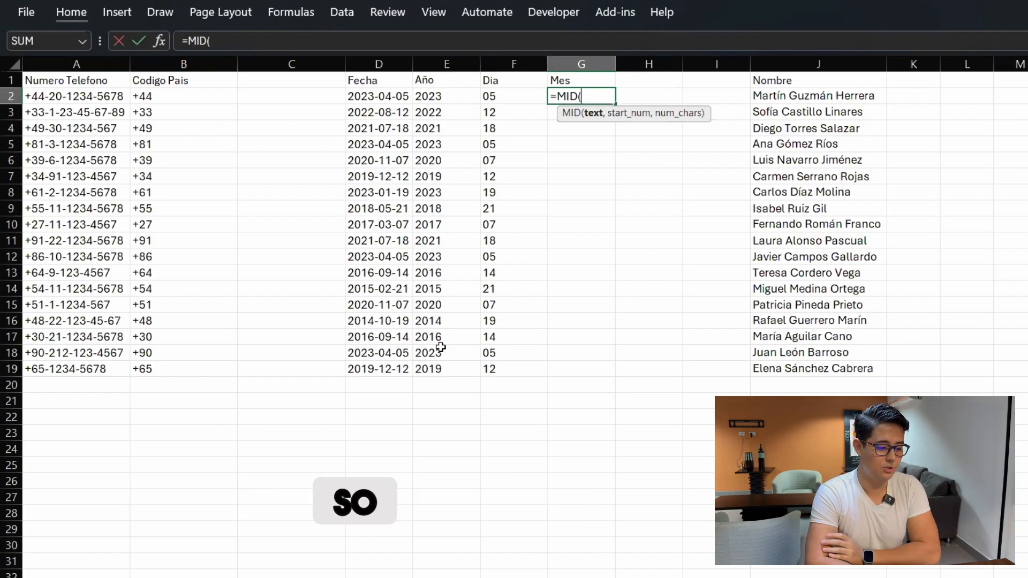
{"action": "left_click", "coordinate": [382, 94]}
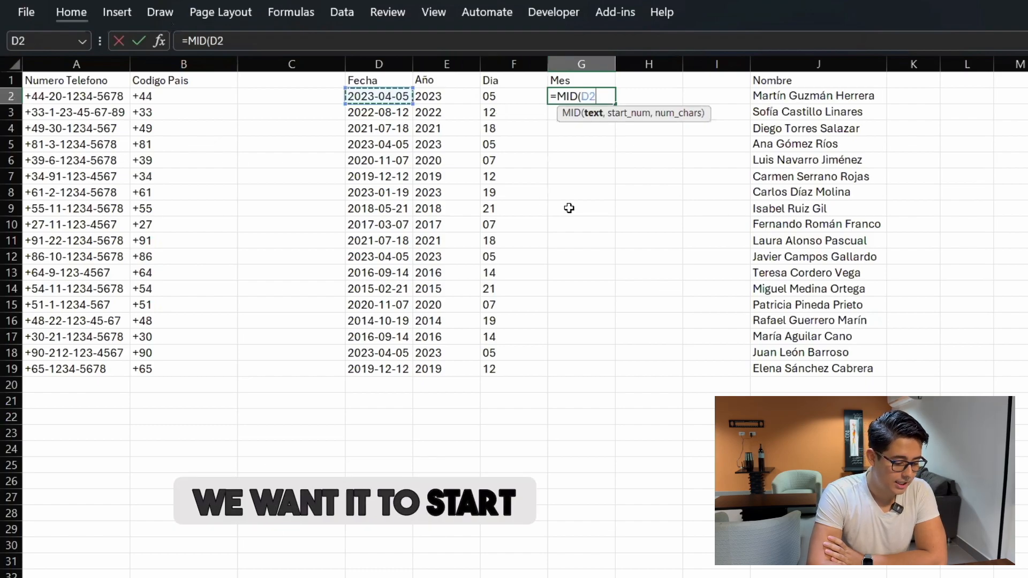
{"action": "type", "text": ",6,2"}
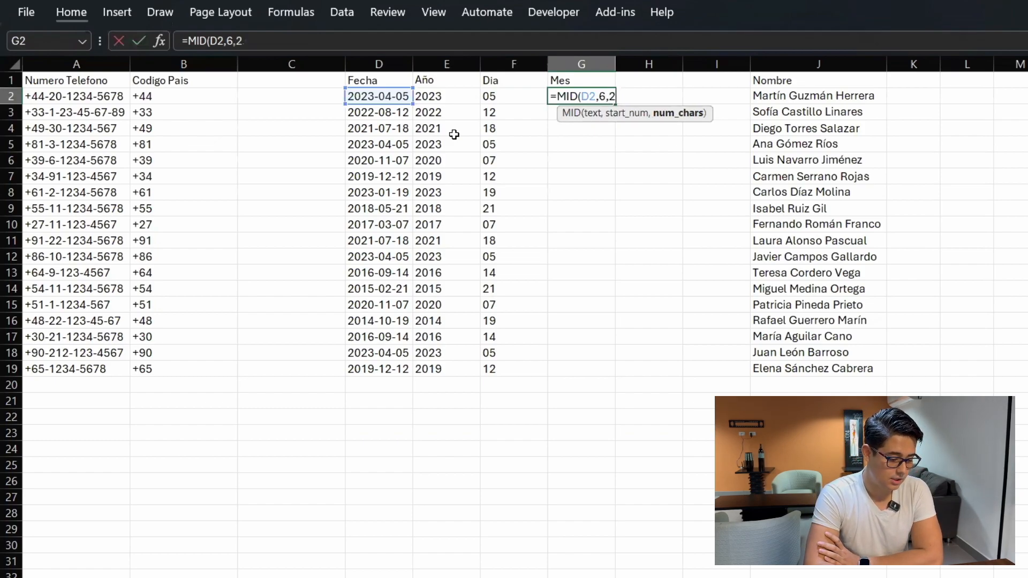
{"action": "key", "text": "Return"}
{"action": "key", "text": "Up"}
{"action": "key", "text": "Left"}
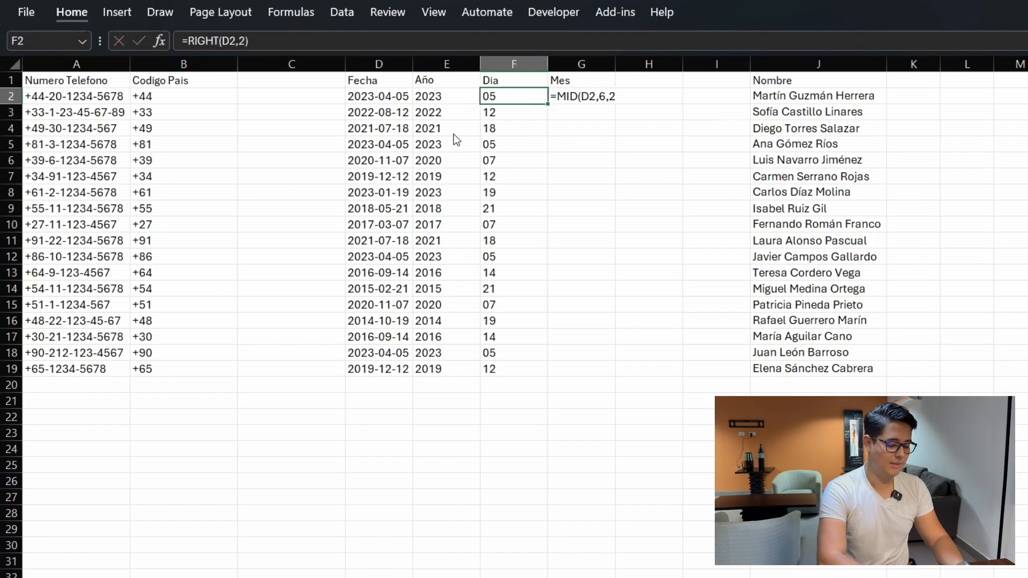
{"action": "key", "text": "ctrl+c"}
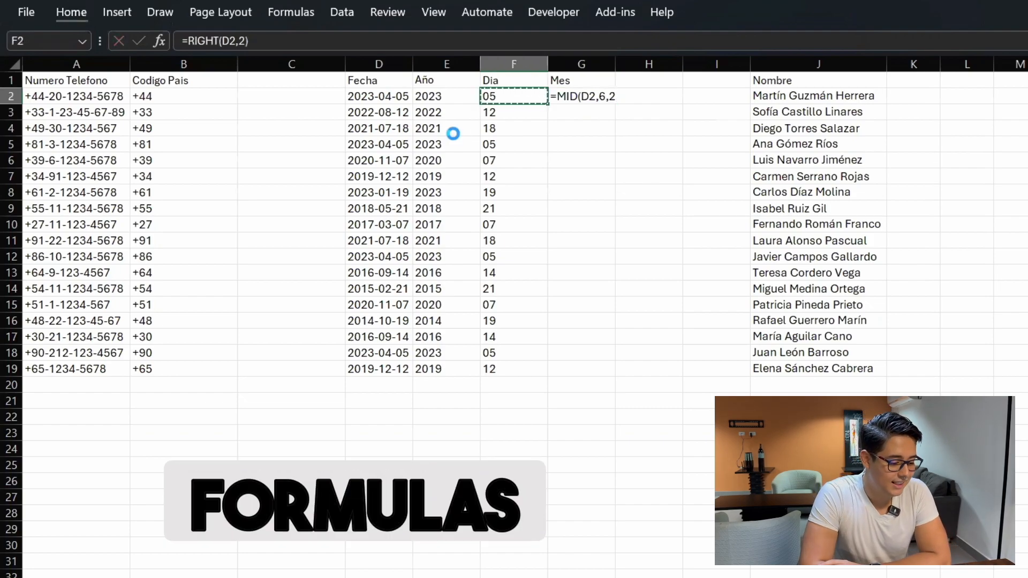
{"action": "key", "text": "Right"}
{"action": "key", "text": "Return"}
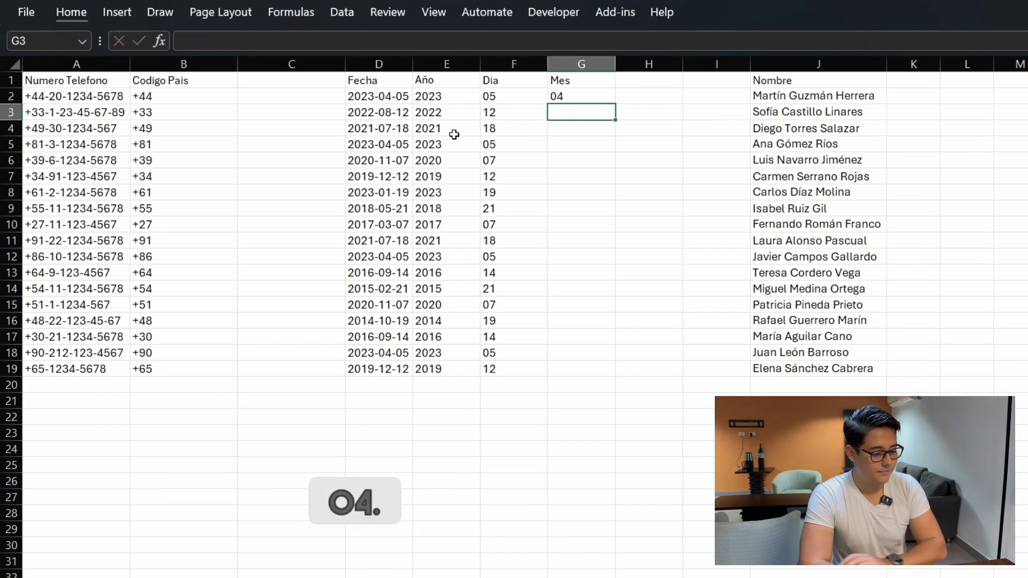
Step: Paste the G2 month formula into the Mes cells down to row 19
{"action": "key", "text": "Up"}
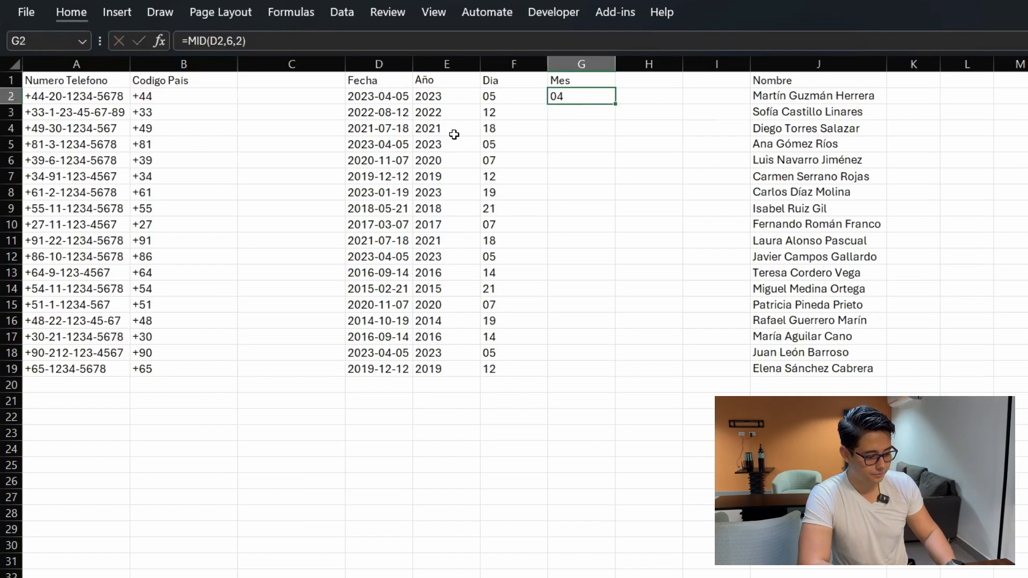
{"action": "key", "text": "Left"}
{"action": "key", "text": "ctrl+Down"}
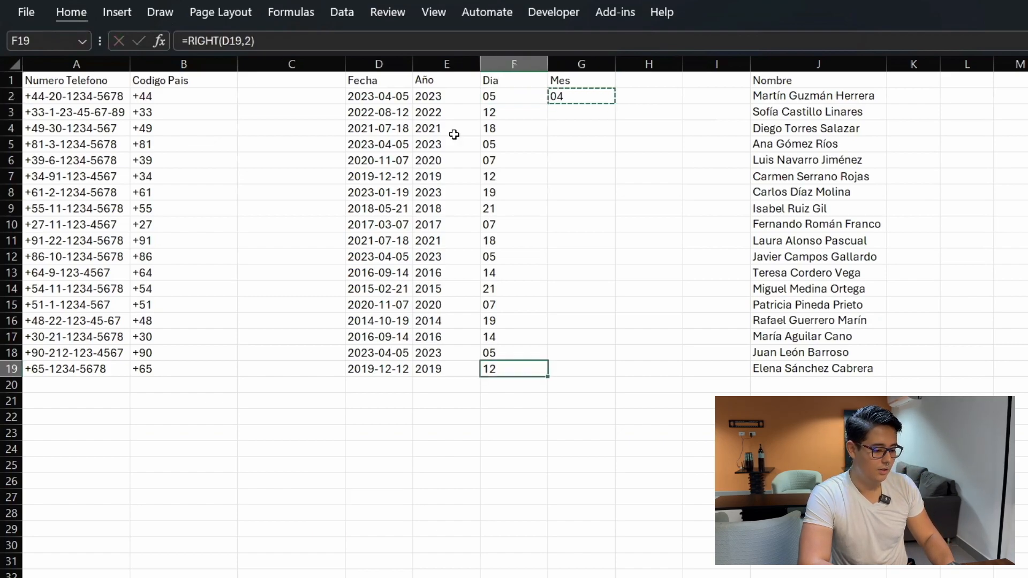
{"action": "key", "text": "Right"}
{"action": "key", "text": "ctrl+shift+Up"}
{"action": "key", "text": "ctrl+v"}
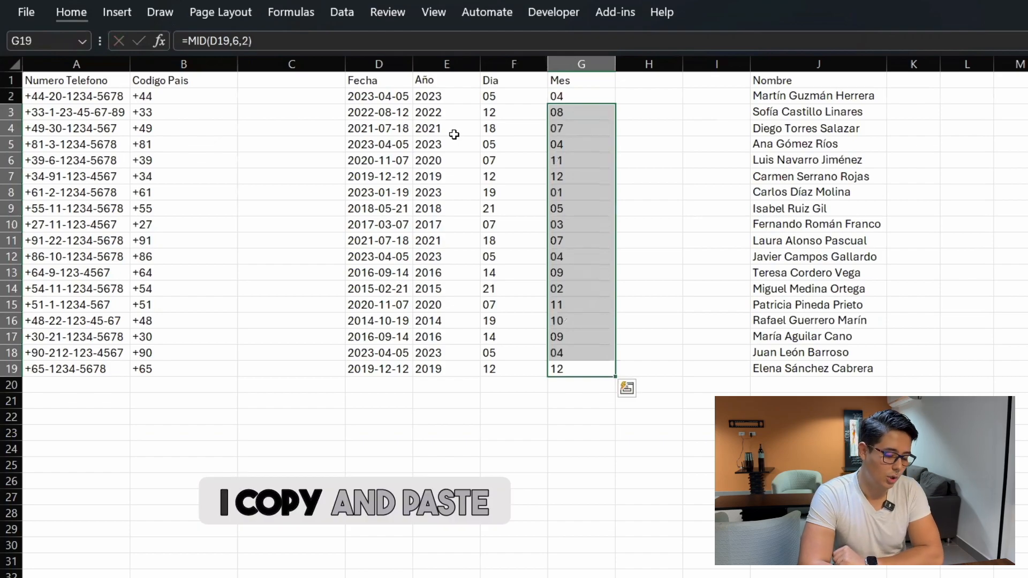
Step: Check the month values, then select the Año, Dia and Mes columns to review them
{"action": "key", "text": "Up"}
{"action": "key", "text": "Up"}
{"action": "key", "text": "Up"}
{"action": "key", "text": "Up"}
{"action": "key", "text": "Up"}
{"action": "key", "text": "Up"}
{"action": "key", "text": "Up"}
{"action": "key", "text": "Up"}
{"action": "key", "text": "Up"}
{"action": "key", "text": "Up"}
{"action": "key", "text": "ctrl+Up"}
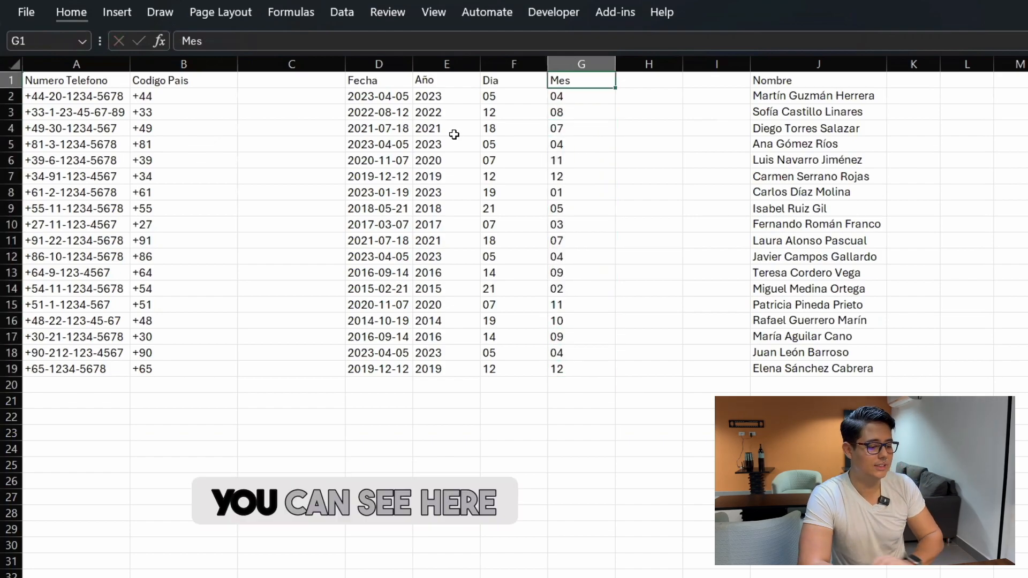
{"action": "key", "text": "Left"}
{"action": "key", "text": "Left"}
{"action": "key", "text": "ctrl+space"}
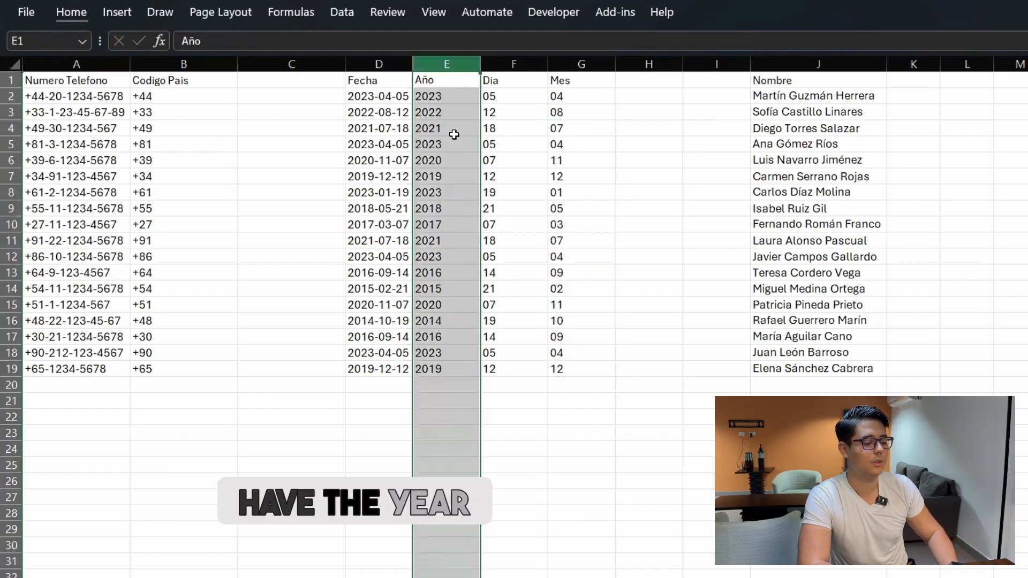
{"action": "key", "text": "Right"}
{"action": "key", "text": "ctrl+space"}
{"action": "key", "text": "Right"}
{"action": "key", "text": "ctrl+space"}
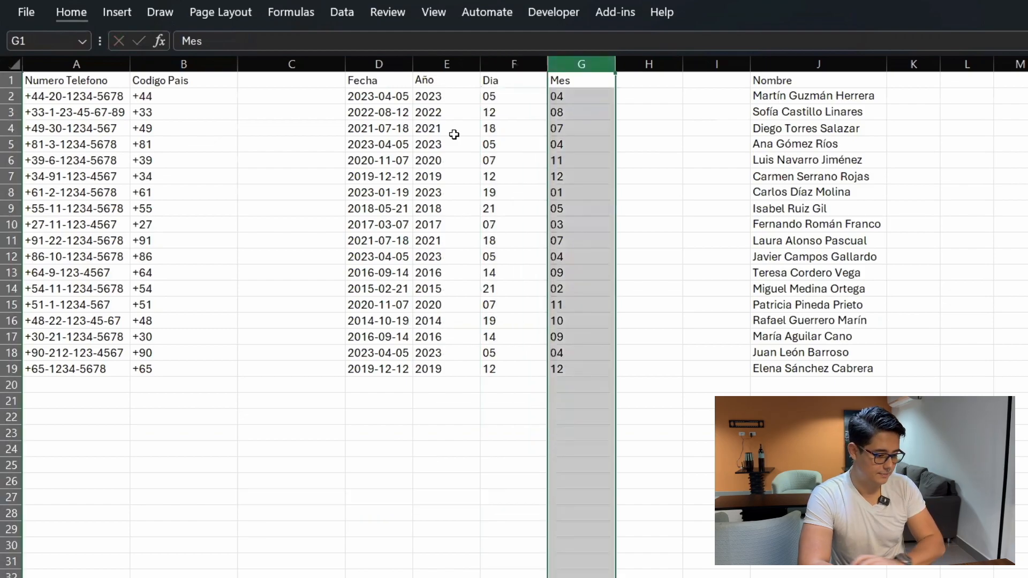